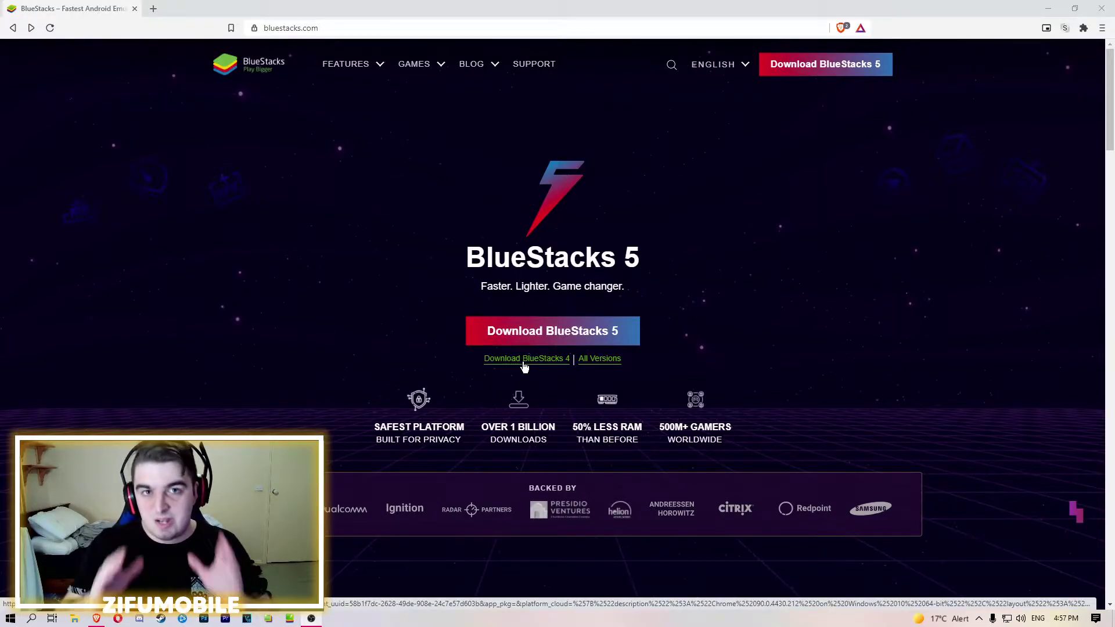
Step: Browse the BlueStacks homepage and examine the BlueStacks 5 page's performance comparisons and feature descriptions
scroll(415, 300, "down", 15)
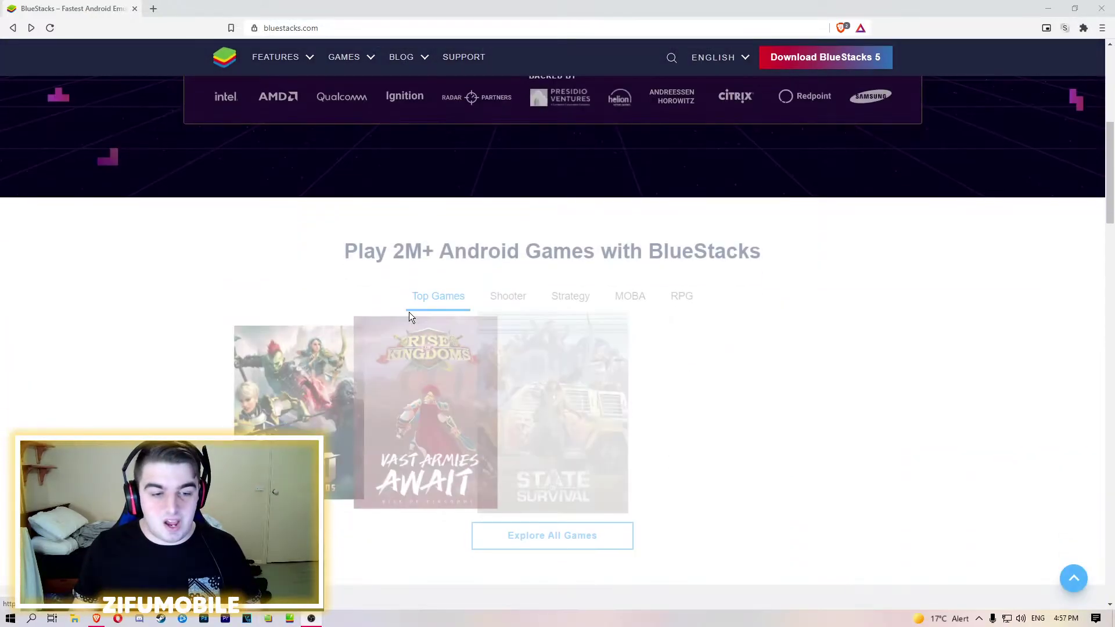
scroll(584, 217, "down", 5)
scroll(503, 277, "up", 15)
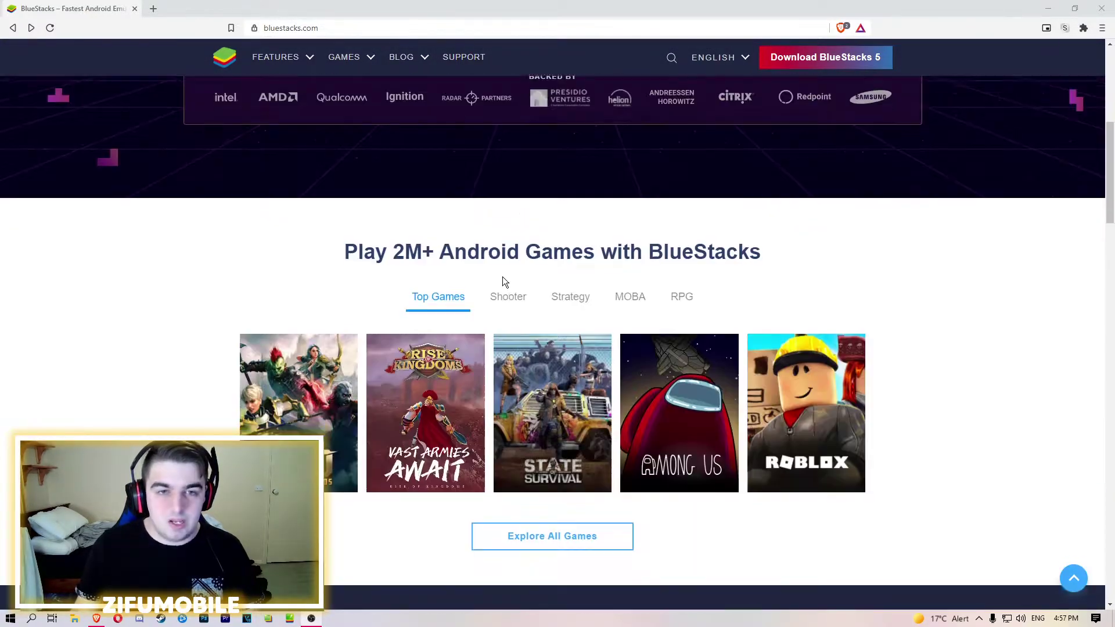
left_click(558, 244)
scroll(428, 319, "down", 8)
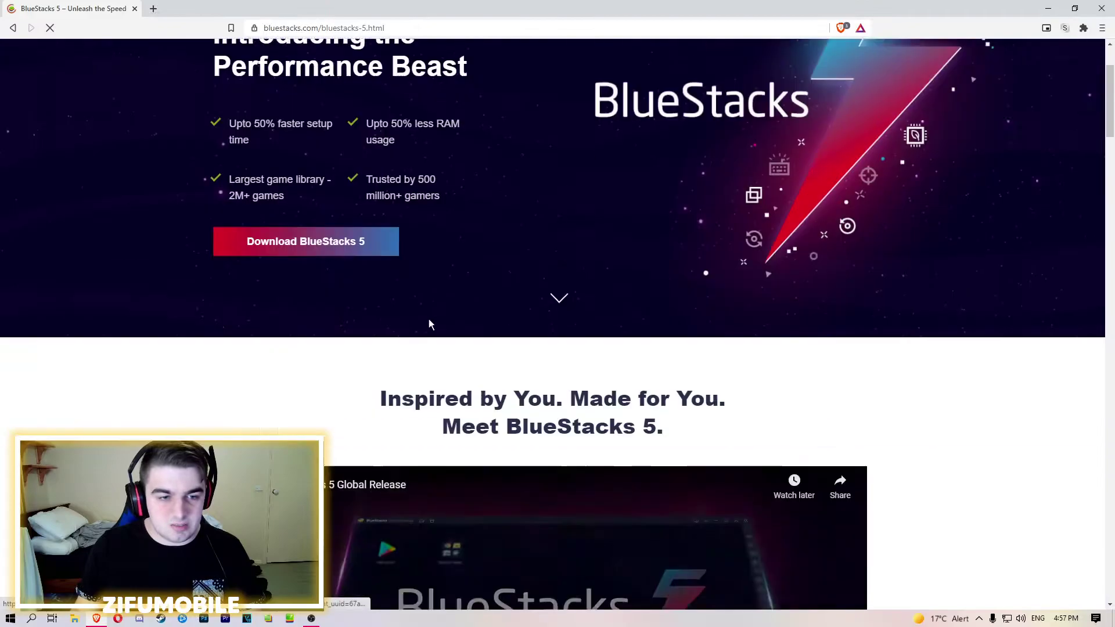
scroll(437, 313, "down", 12)
scroll(433, 238, "up", 4)
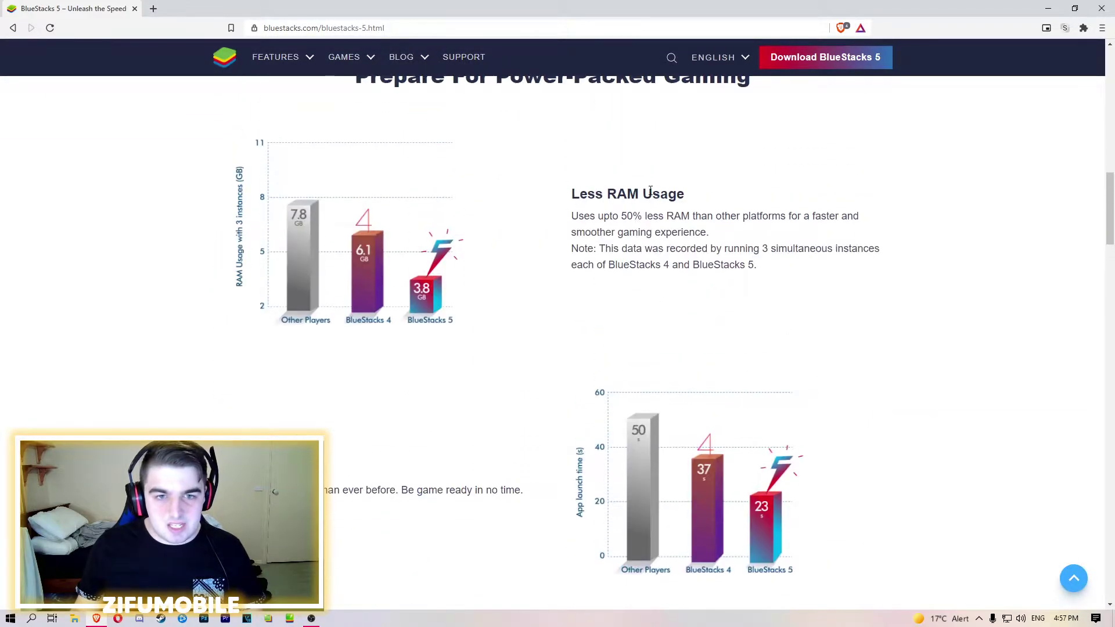
scroll(457, 304, "down", 3)
scroll(455, 303, "down", 7)
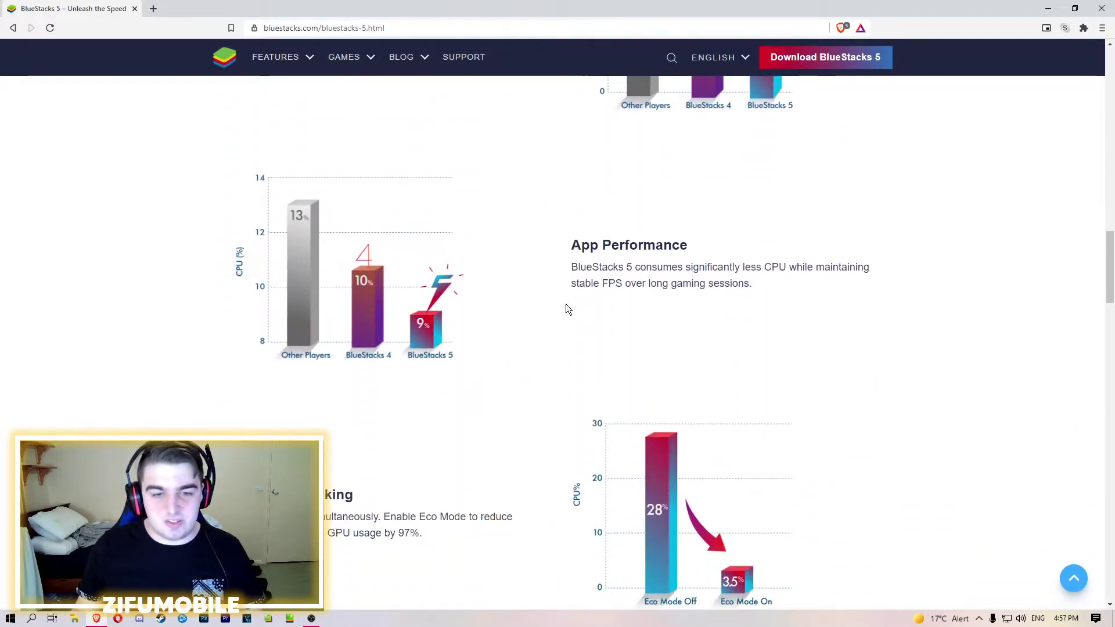
scroll(344, 236, "down", 11)
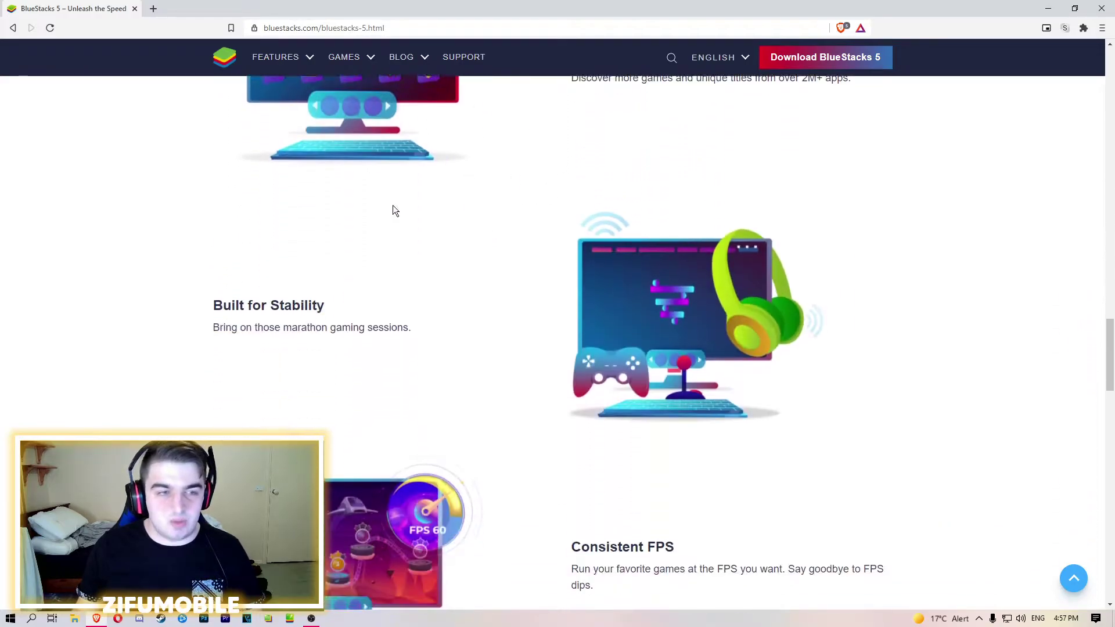
scroll(498, 303, "up", 7)
scroll(499, 299, "up", 20)
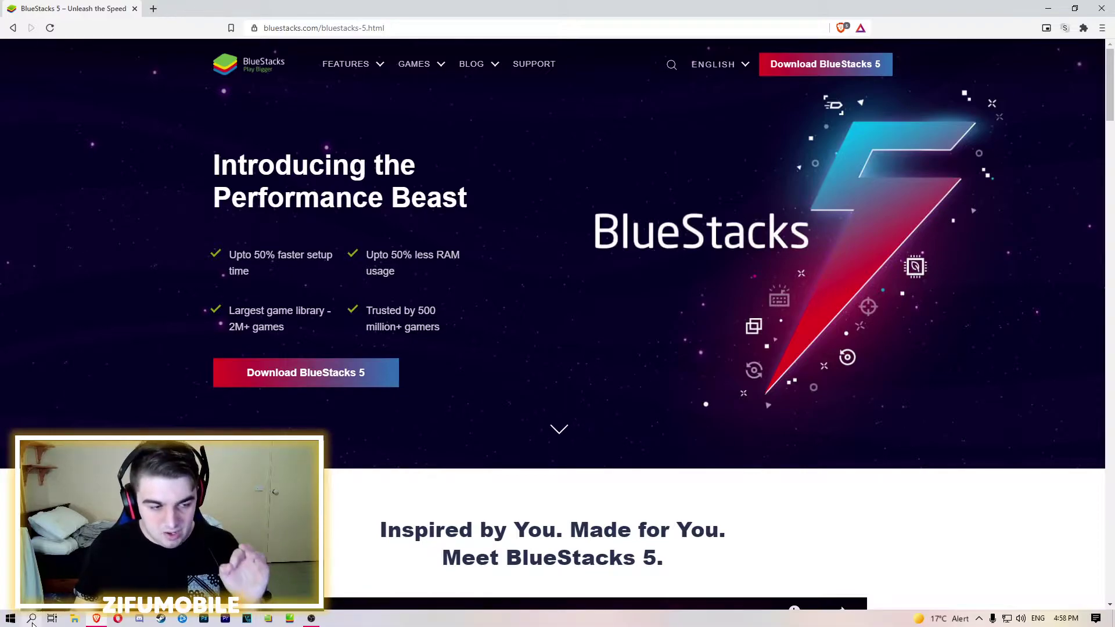
Step: Search Windows for bluestacks and launch the BlueStacks multi-instance manager
key("super+s")
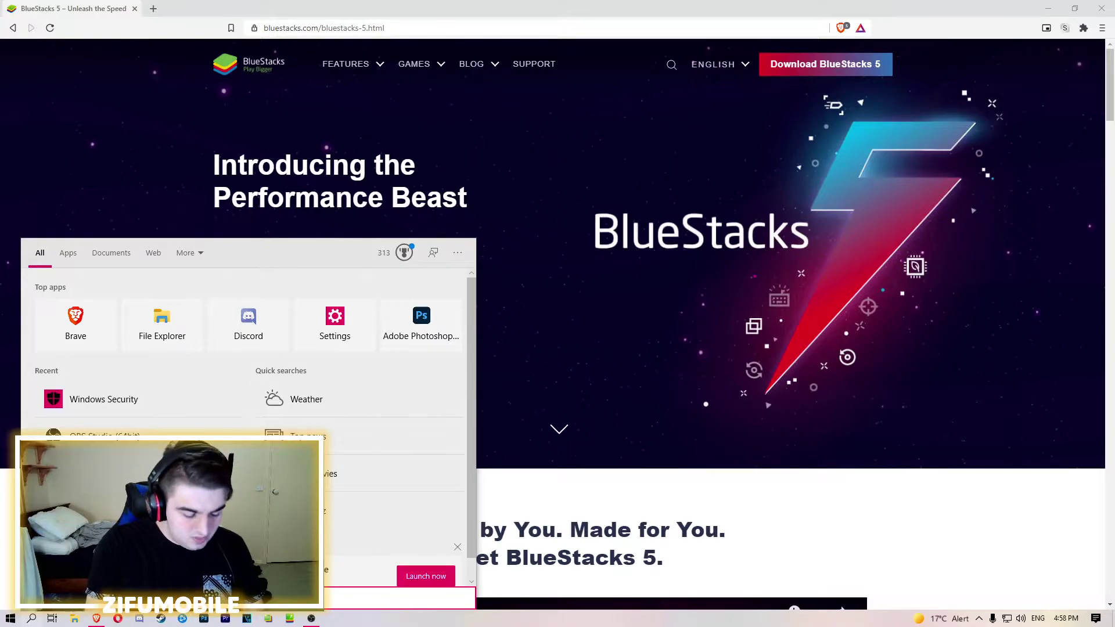
type("bluestacks")
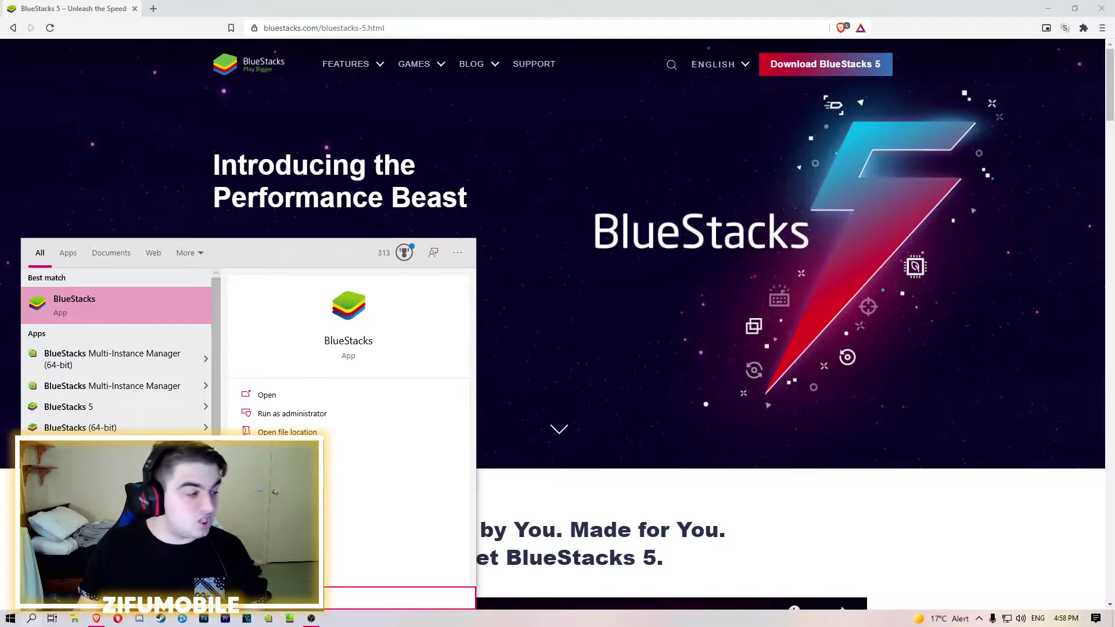
left_click(338, 399)
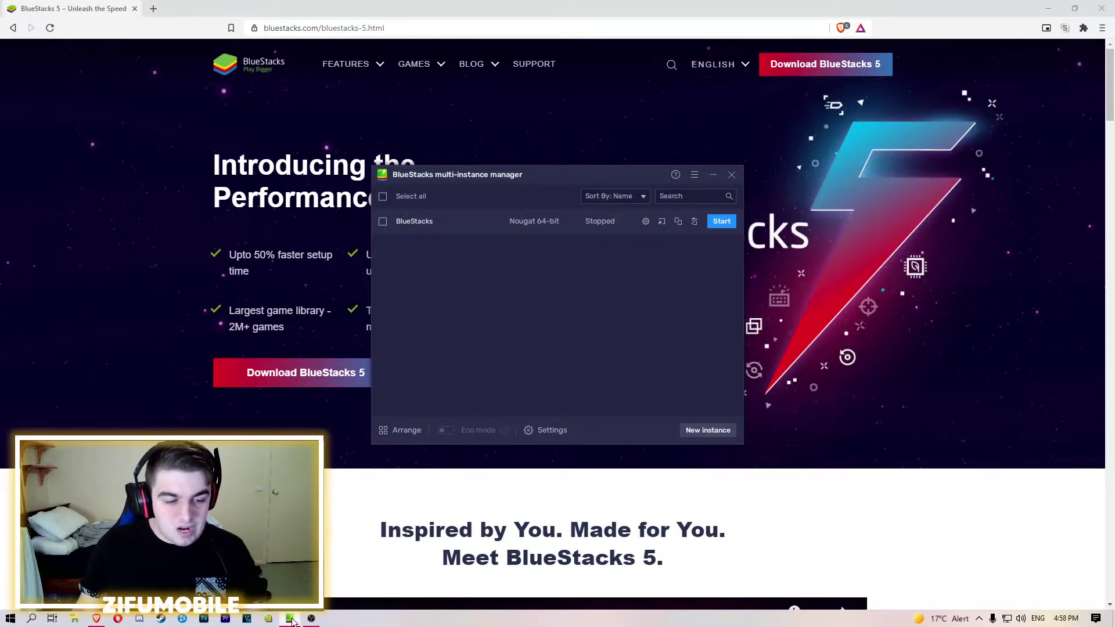
mouse_move(290, 622)
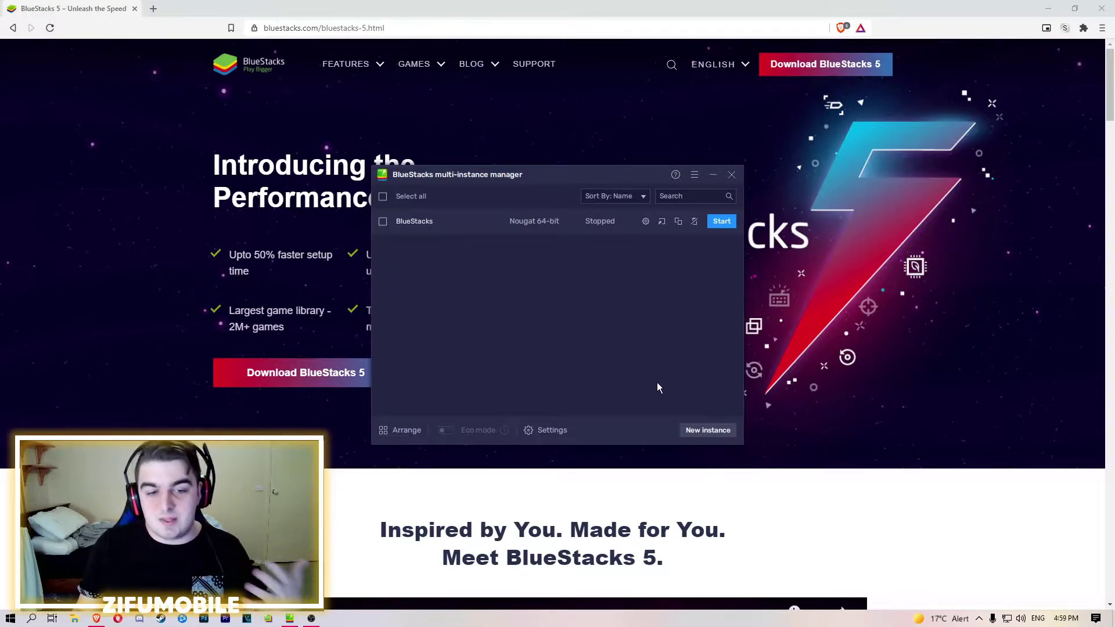
Step: Begin a fresh instance with Nougat 64-bit as its Android version and proceed to its hardware settings
left_click(704, 433)
left_click(667, 260)
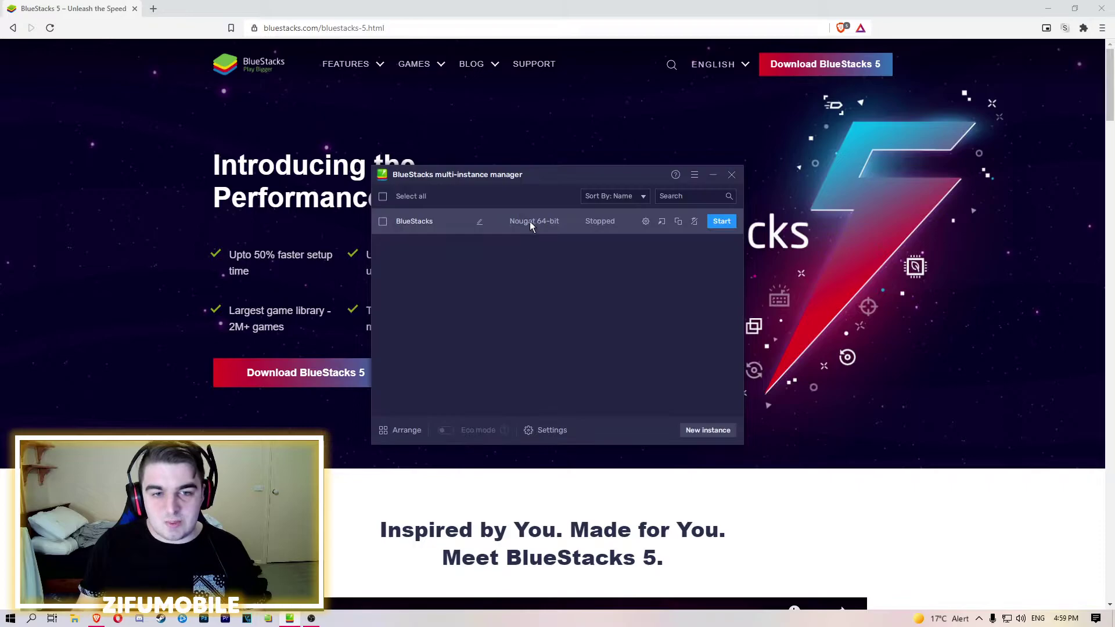
left_click(701, 436)
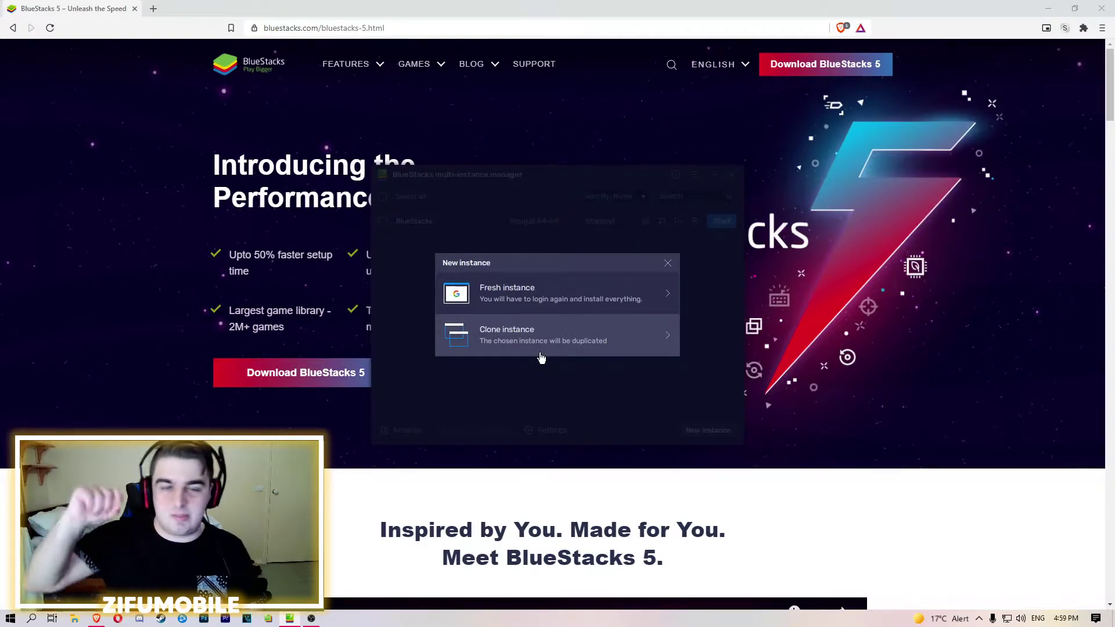
left_click(523, 298)
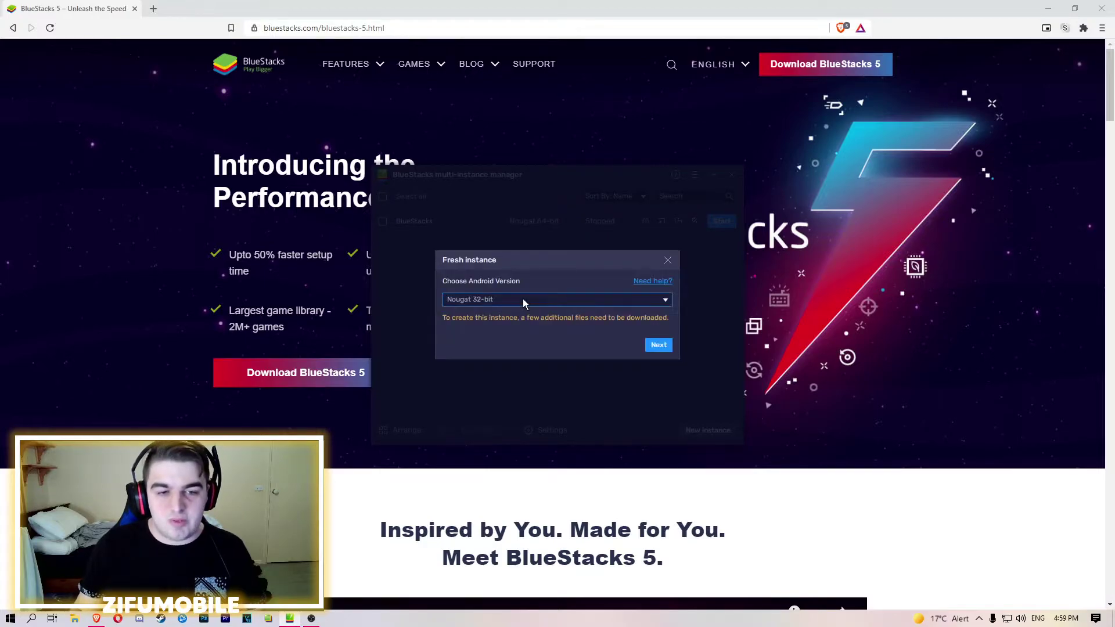
left_click(522, 299)
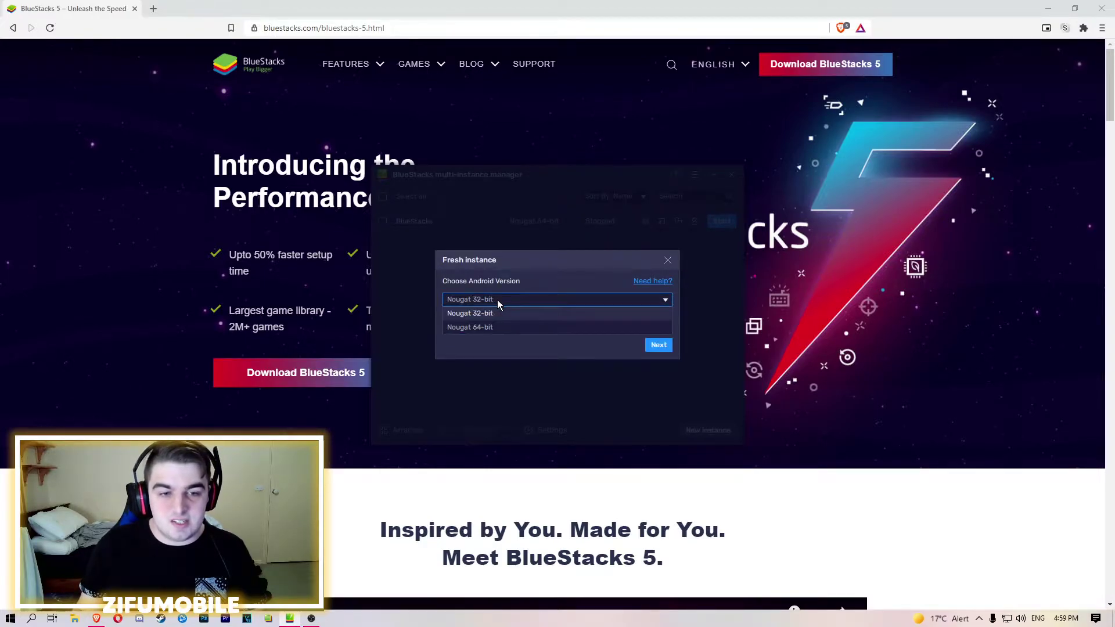
left_click(489, 328)
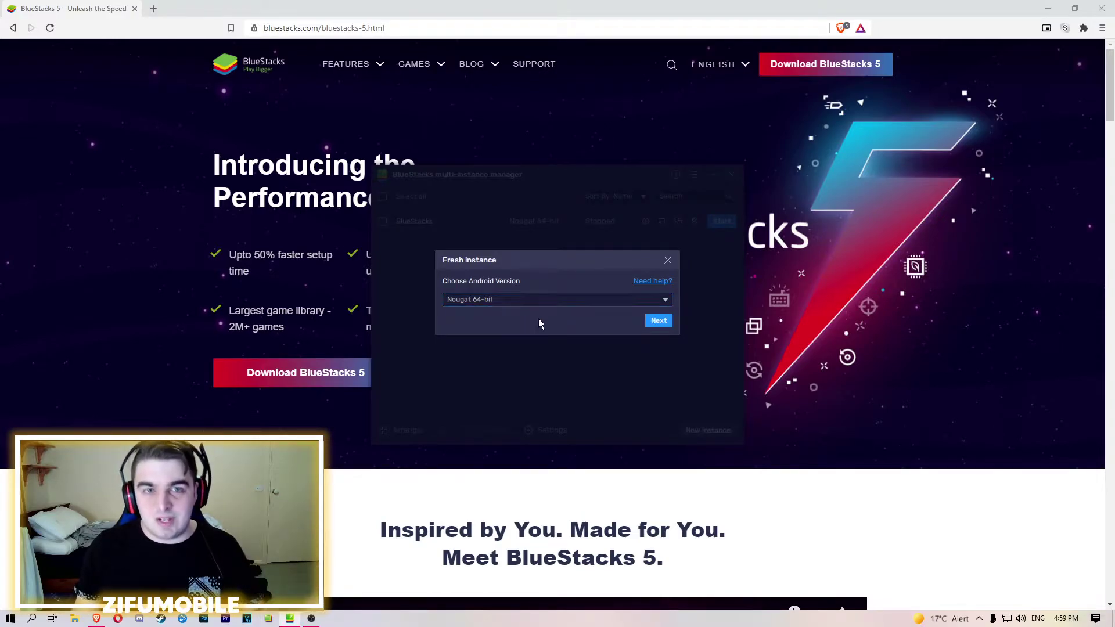
left_click(654, 321)
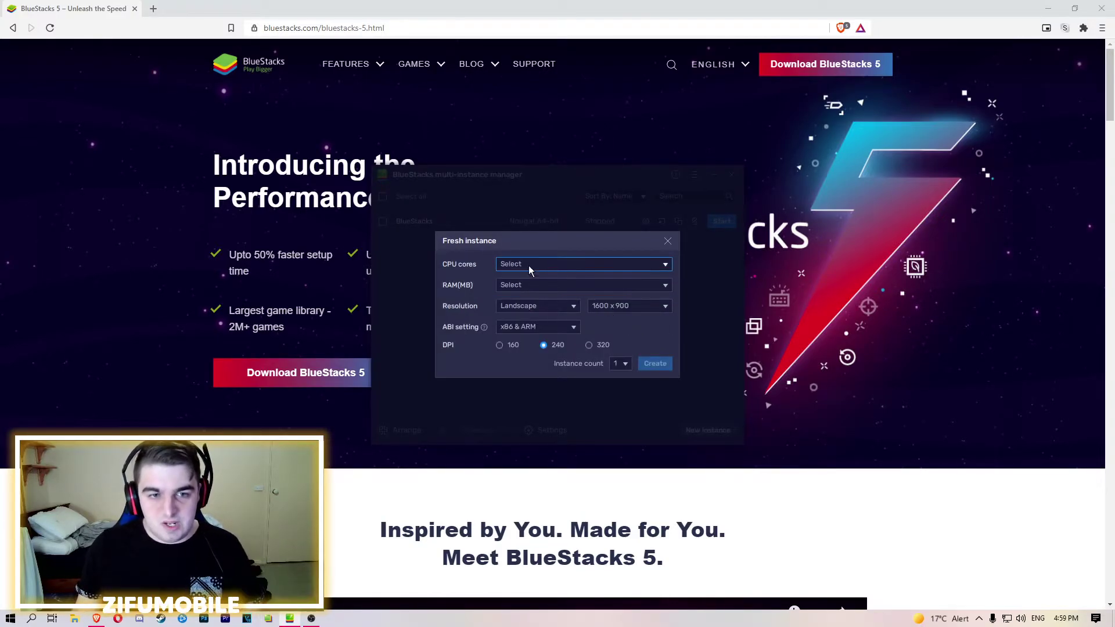
Step: Check the computer's memory and processor core details in Task Manager, and close it
left_click(531, 265)
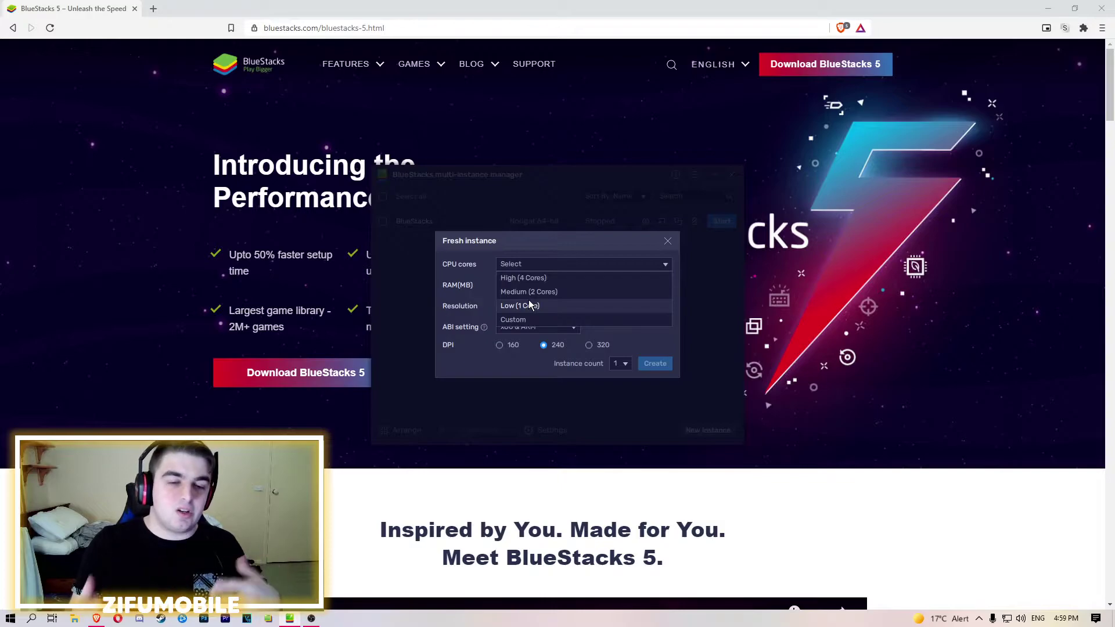
right_click(559, 620)
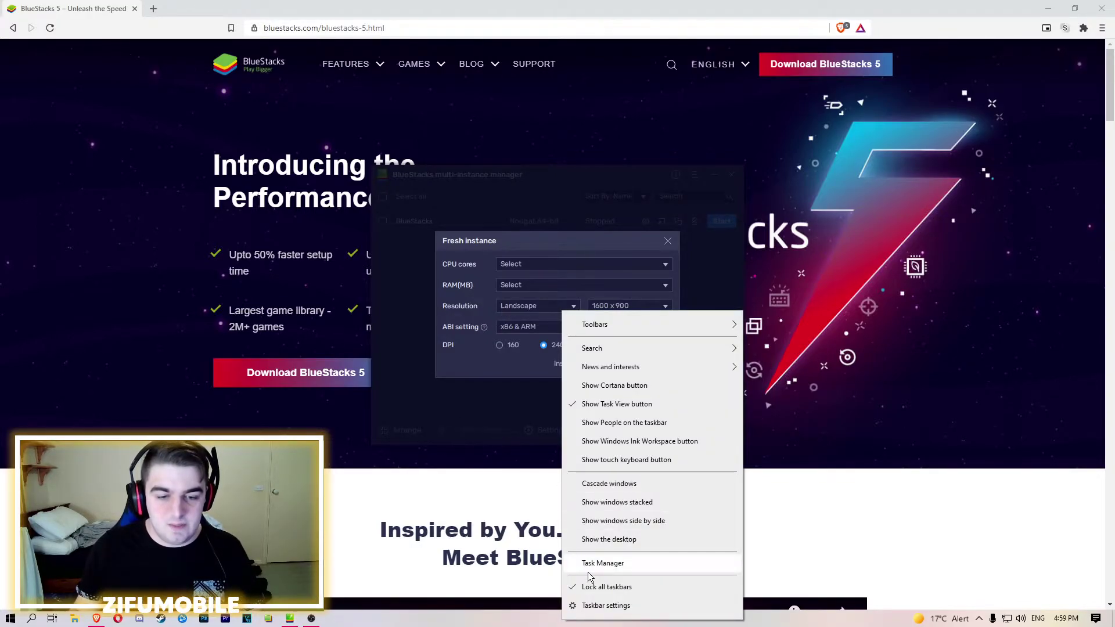
left_click(592, 563)
left_click(370, 98)
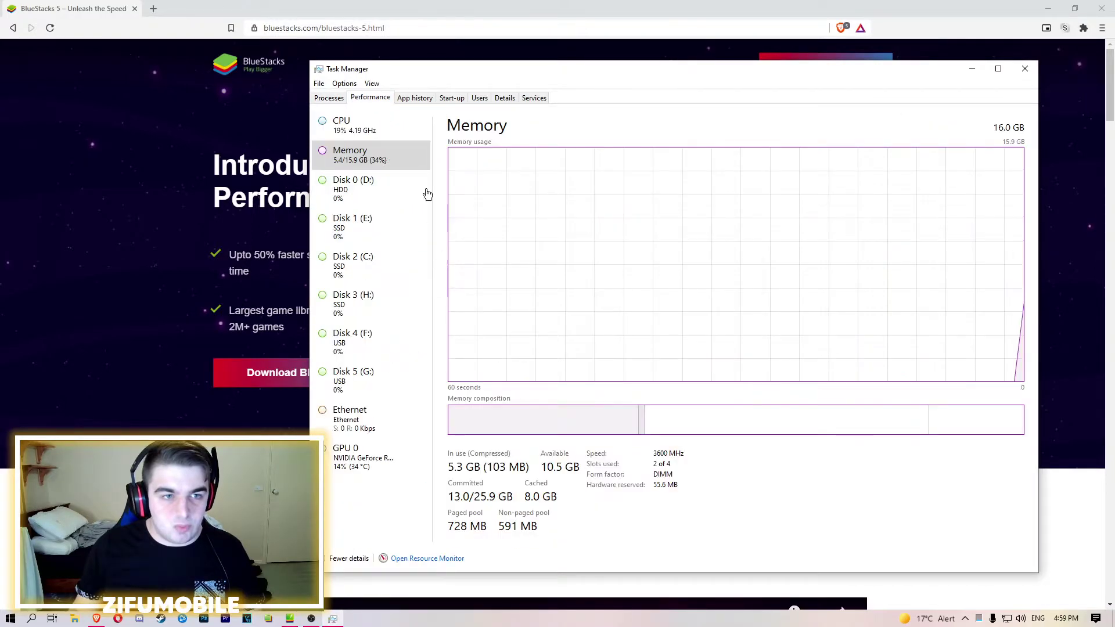
left_click(368, 132)
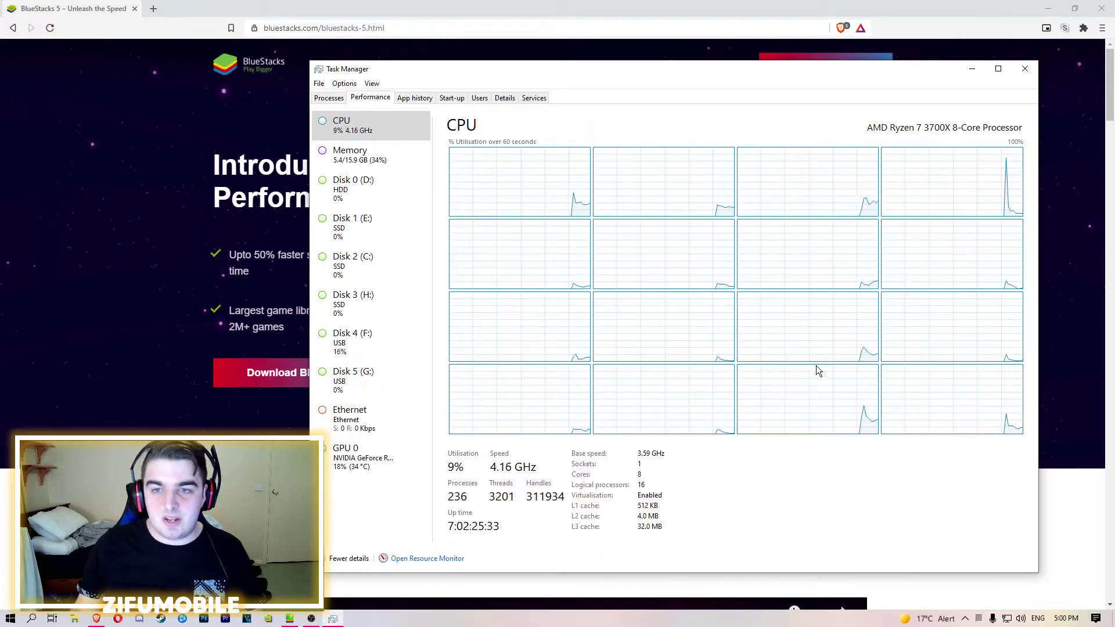
left_click(1025, 69)
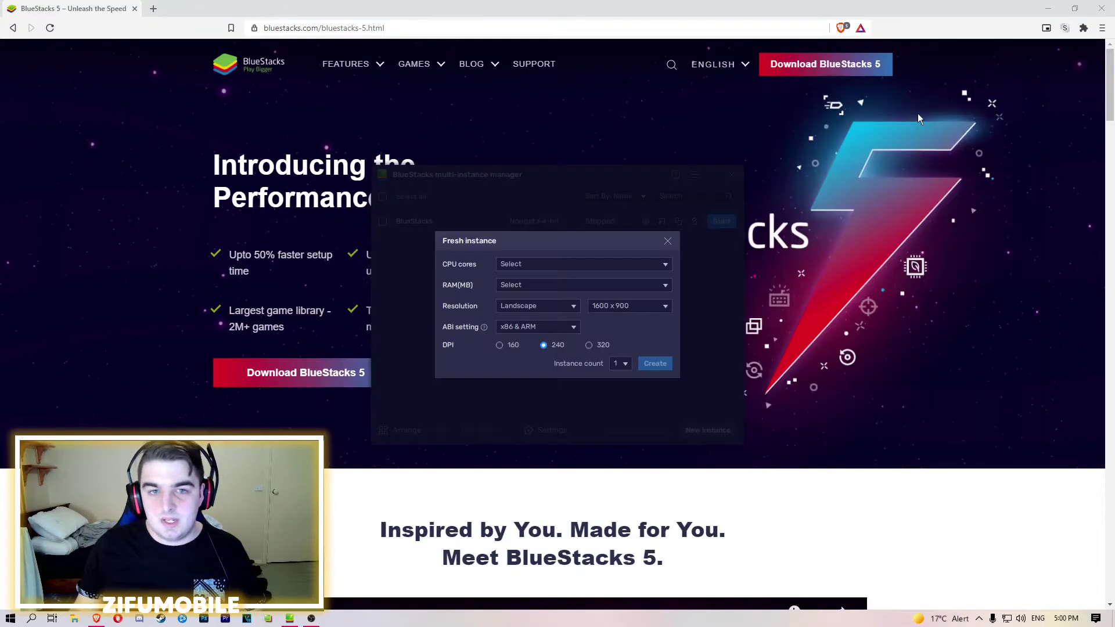
Step: Set the fresh instance's CPU allocation to Custom with 7 Cores
left_click(544, 264)
left_click(531, 319)
left_click(607, 264)
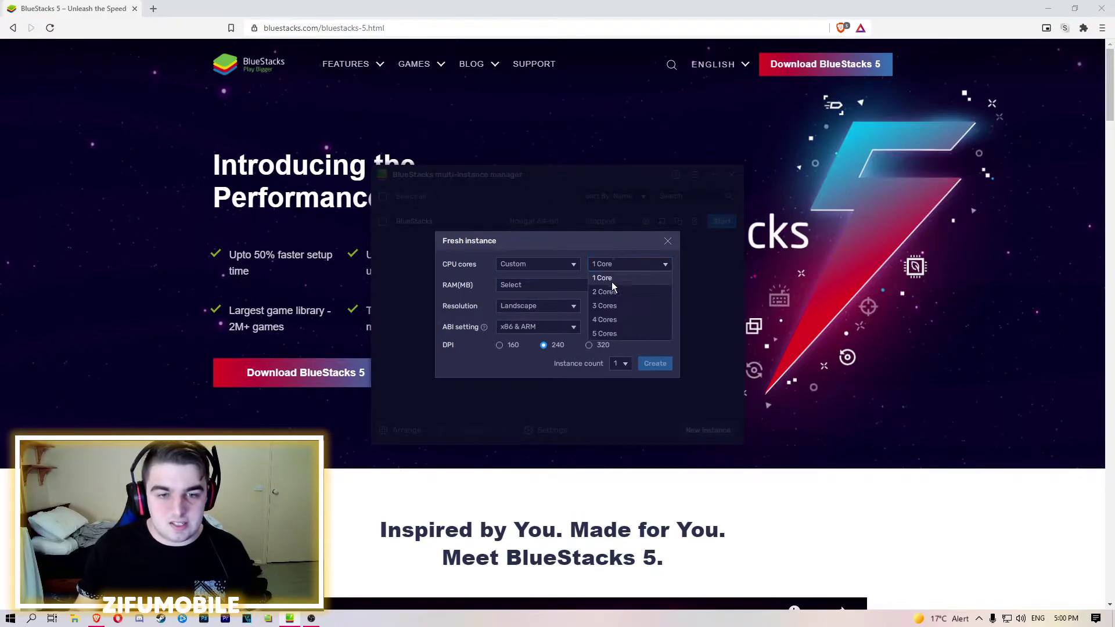
scroll(616, 297, "down", 3)
left_click(618, 320)
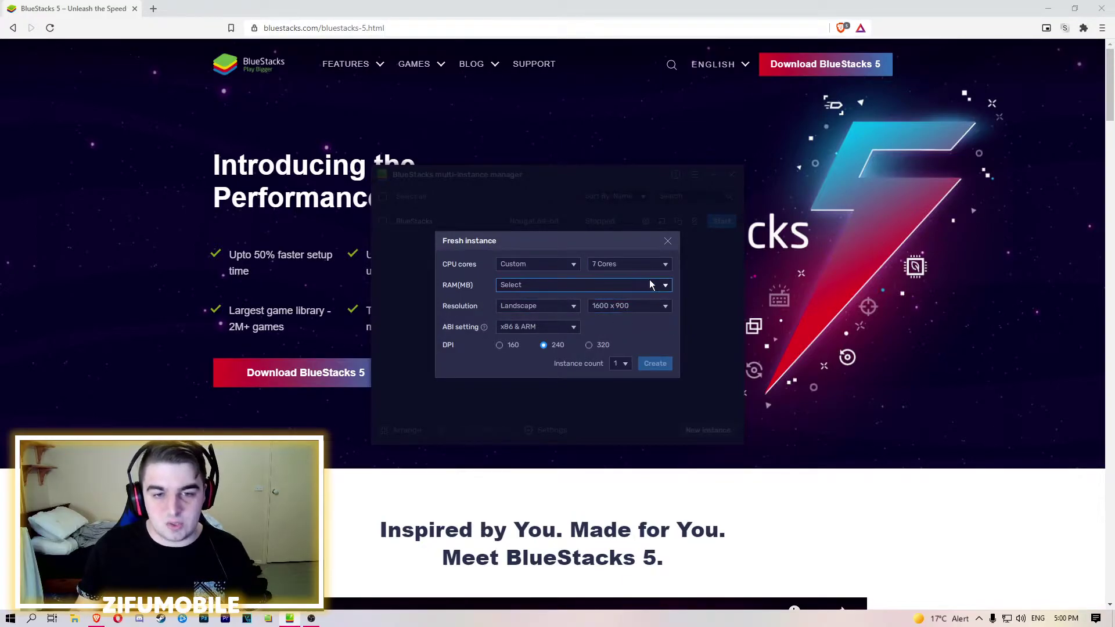
left_click(562, 285)
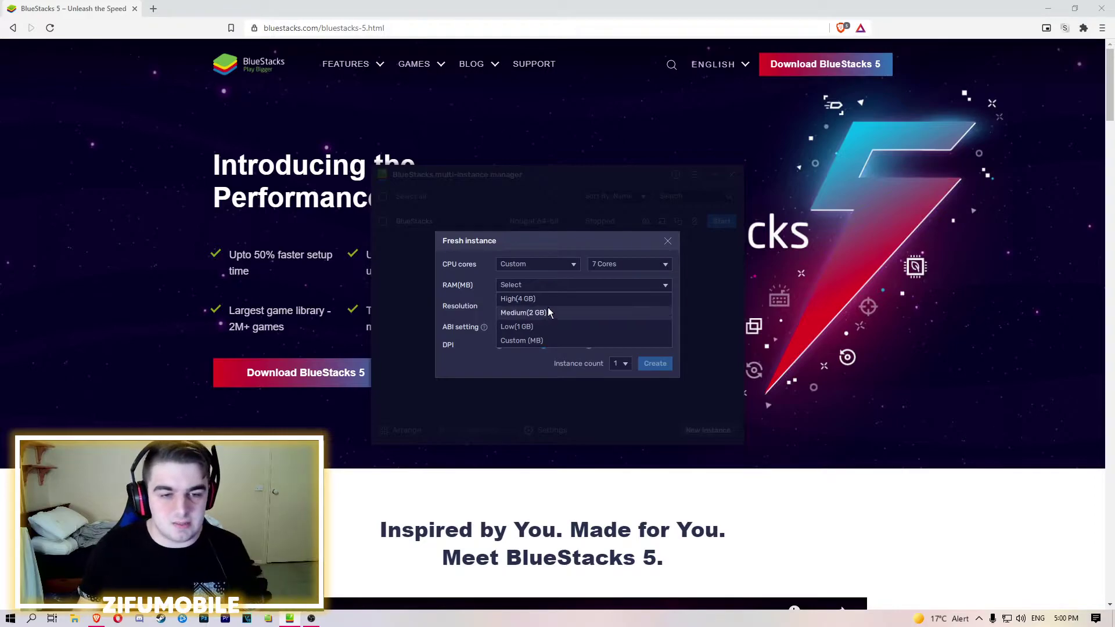
left_click(531, 340)
key("Tab")
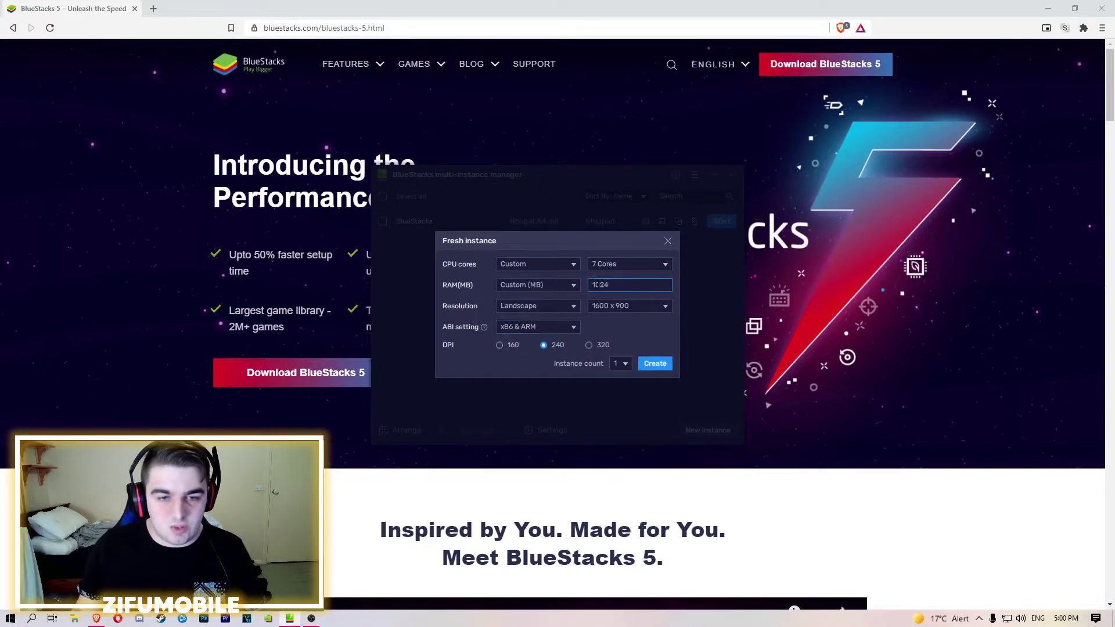
key("BackSpace")
key("BackSpace")
key("BackSpace")
key("BackSpace")
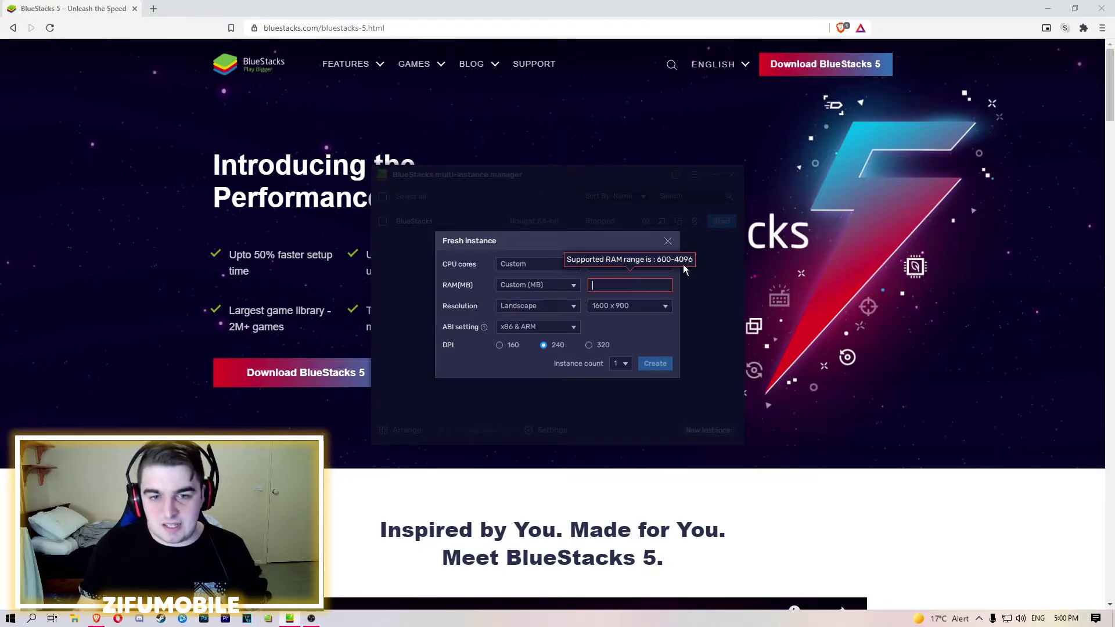
Step: Create the fresh instance with High (4 GB) RAM and the x86 & ARM ABI setting
left_click(562, 283)
left_click(570, 297)
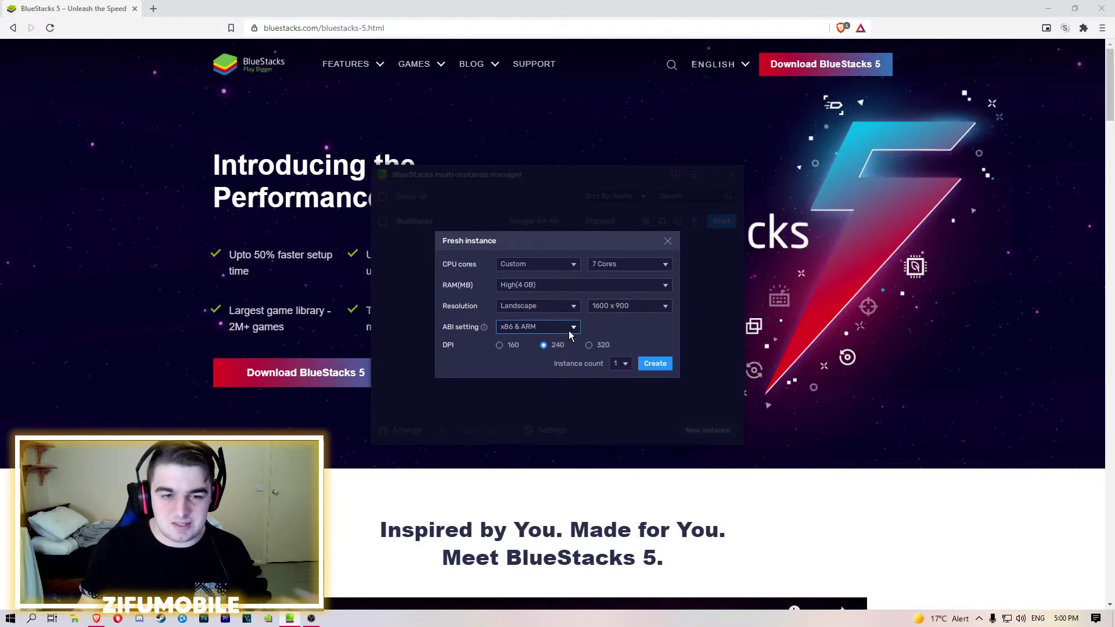
left_click(543, 328)
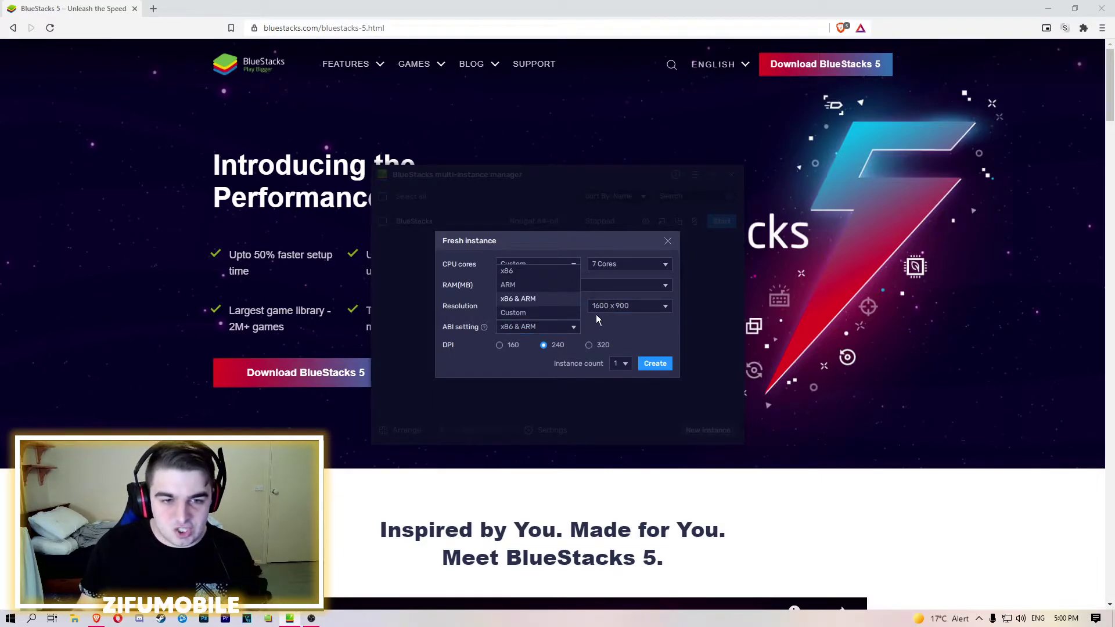
left_click(524, 299)
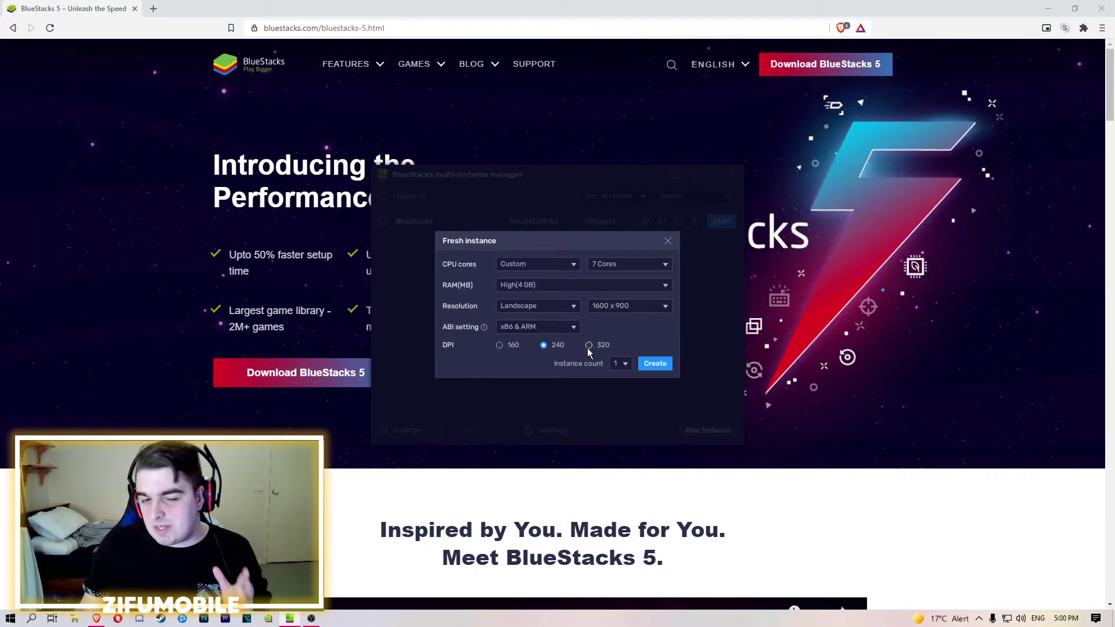
left_click(655, 364)
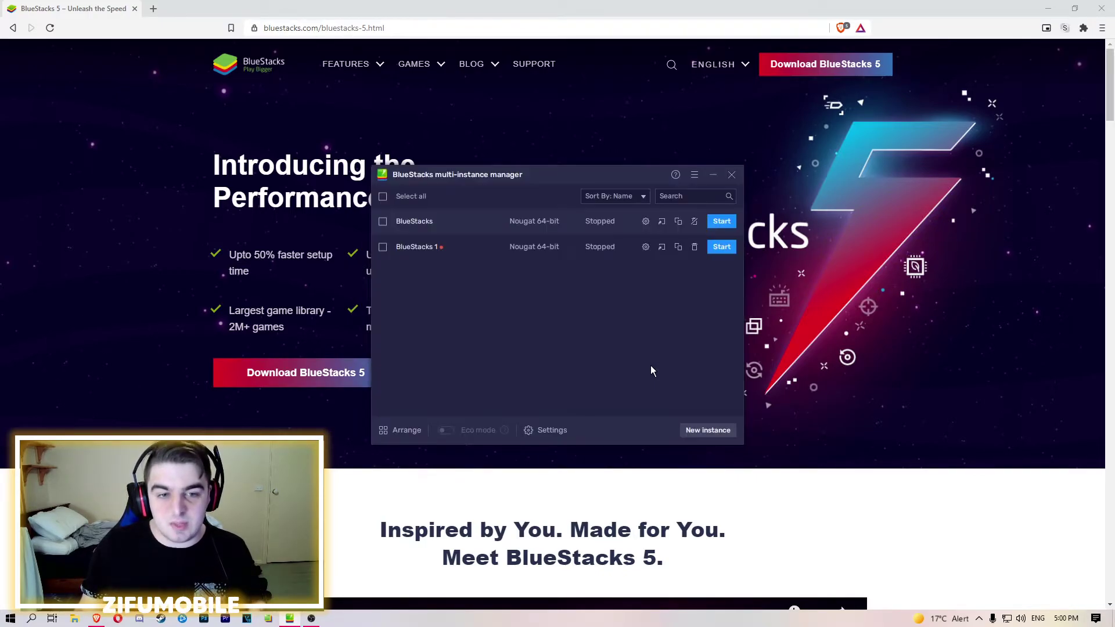
Step: Open the name of the newly created BlueStacks 1 instance for editing and clear it
left_click(479, 247)
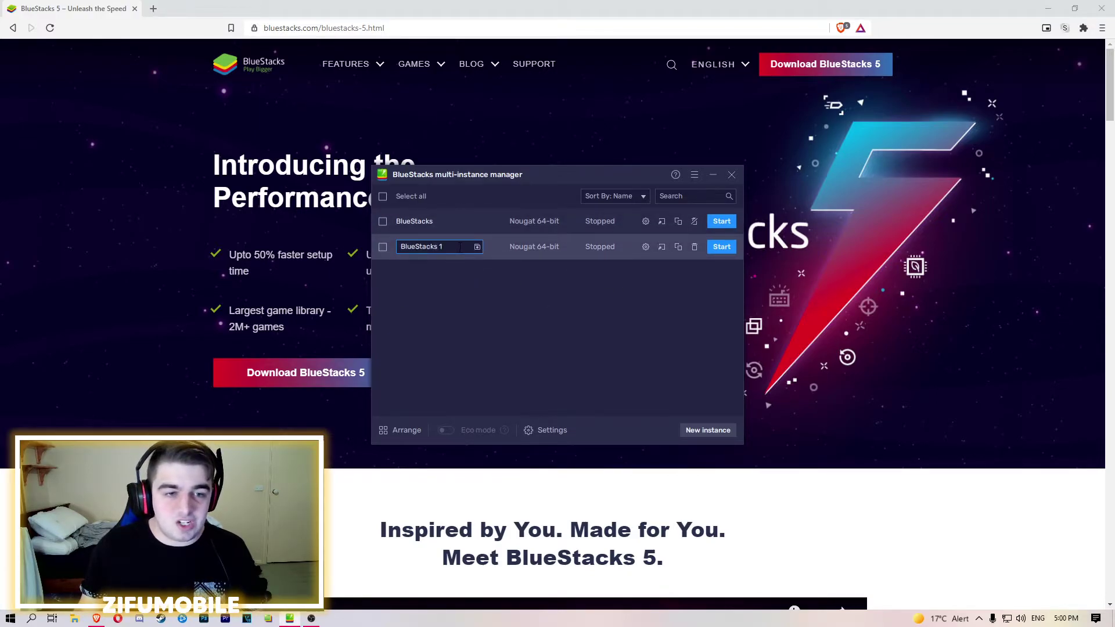
key("BackSpace")
key("BackSpace")
key("BackSpace")
key("BackSpace")
key("BackSpace")
key("BackSpace")
key("BackSpace")
key("BackSpace")
key("BackSpace")
key("BackSpace")
key("BackSpace")
key("BackSpace")
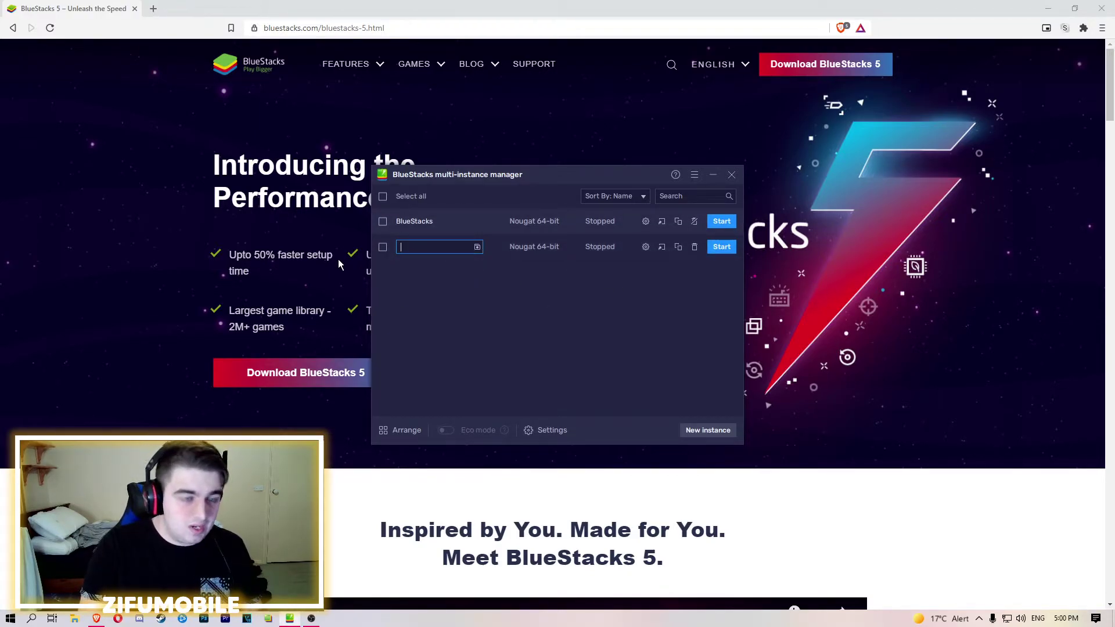
type("New Instance")
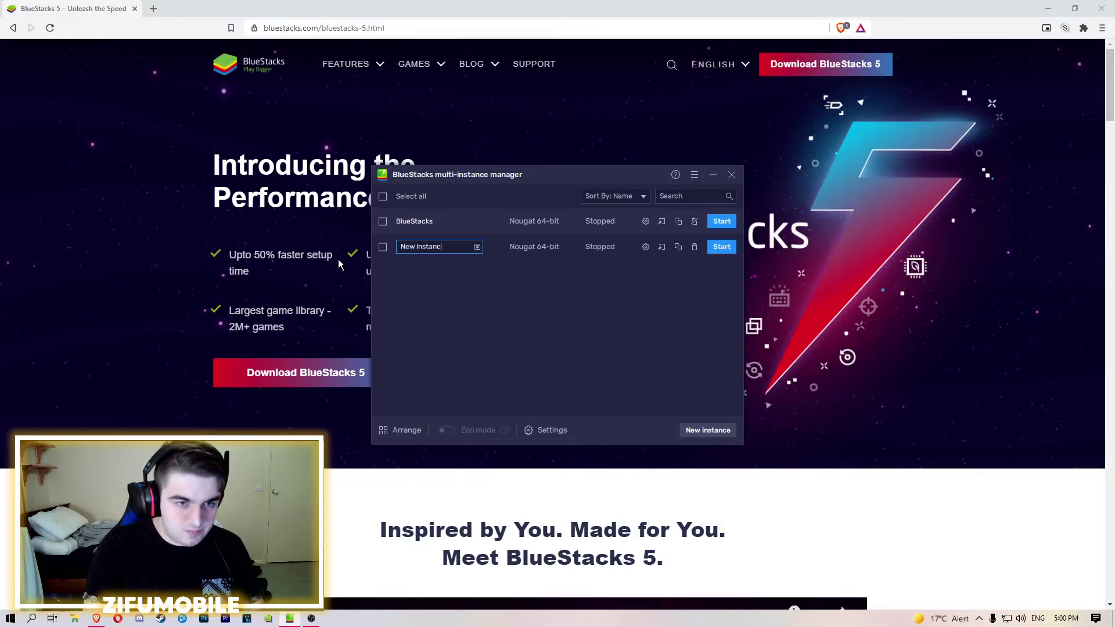
key("BackSpace")
key("BackSpace")
key("BackSpace")
key("BackSpace")
key("BackSpace")
key("BackSpace")
key("BackSpace")
key("BackSpace")
key("BackSpace")
key("BackSpace")
key("BackSpace")
key("BackSpace")
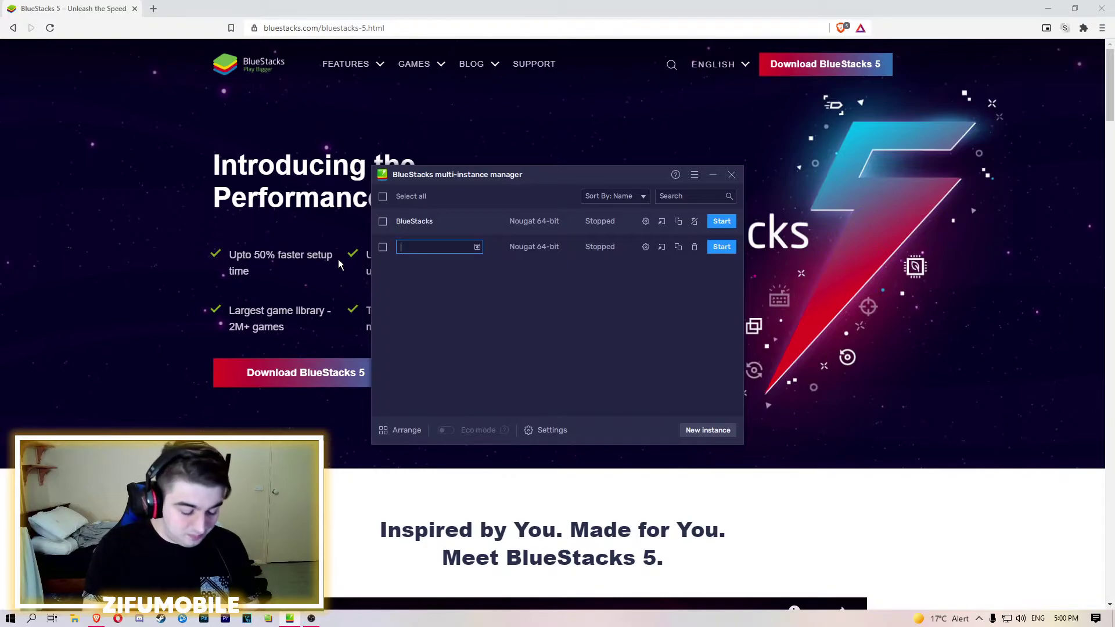
Step: Name the new instance MHA TSH and start it
type("MHA TSH")
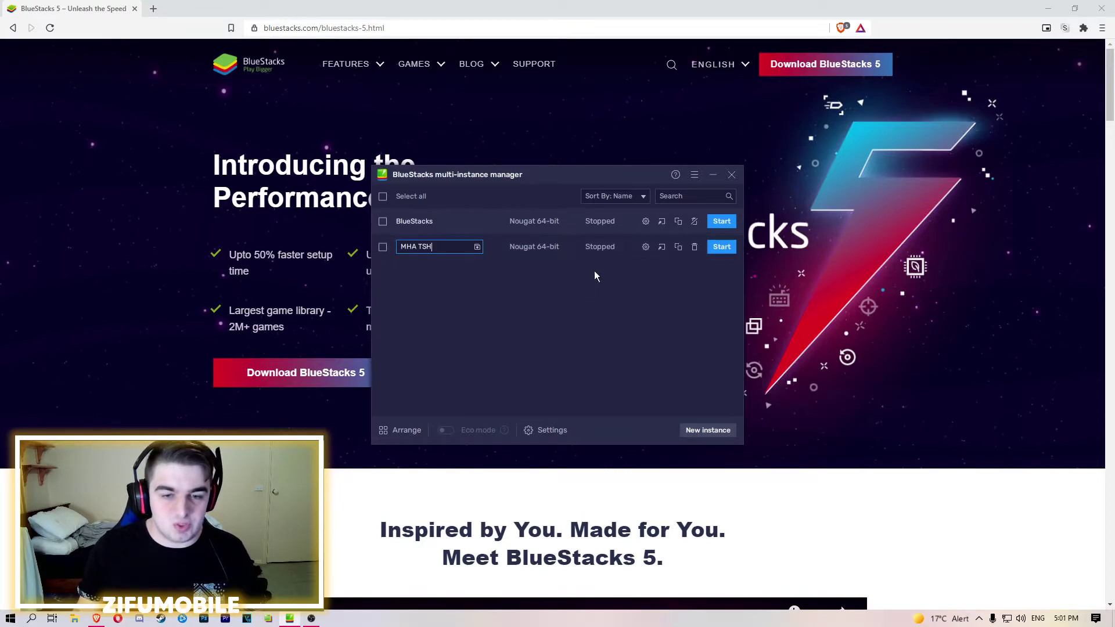
left_click(544, 277)
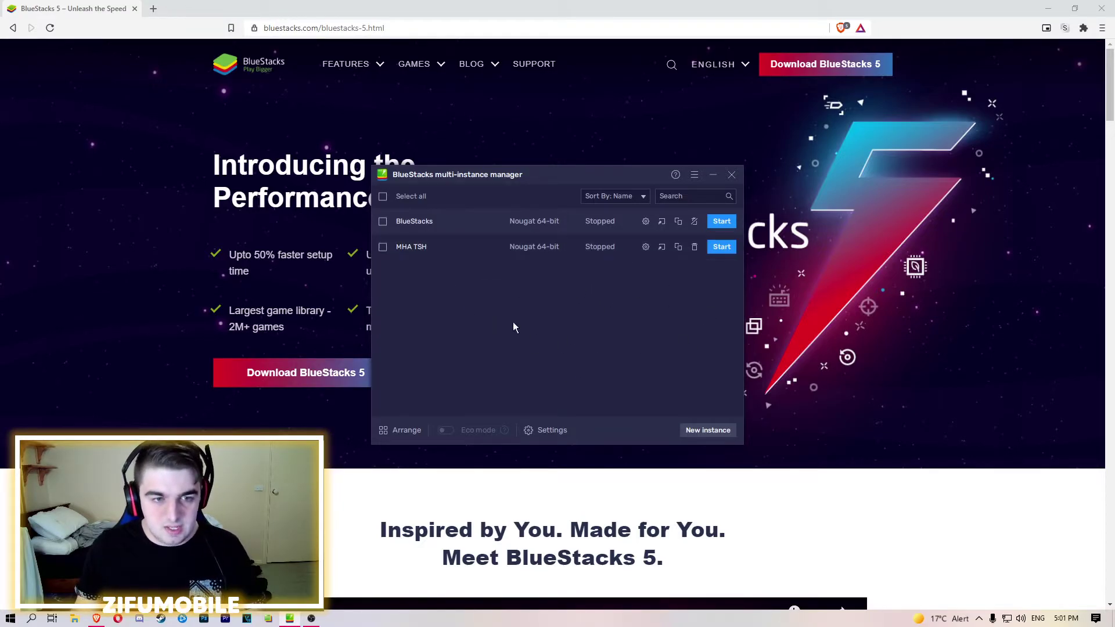
left_click(724, 248)
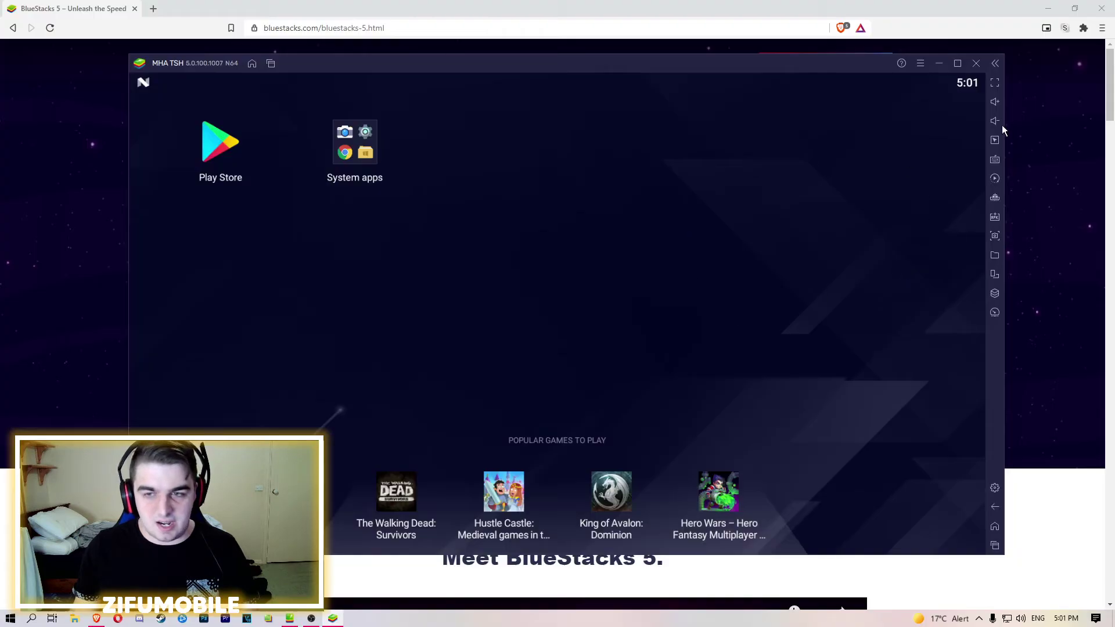
Step: In the running instance's performance settings, switch high frame rate off and on again and set the frame rate to 120
left_click(920, 64)
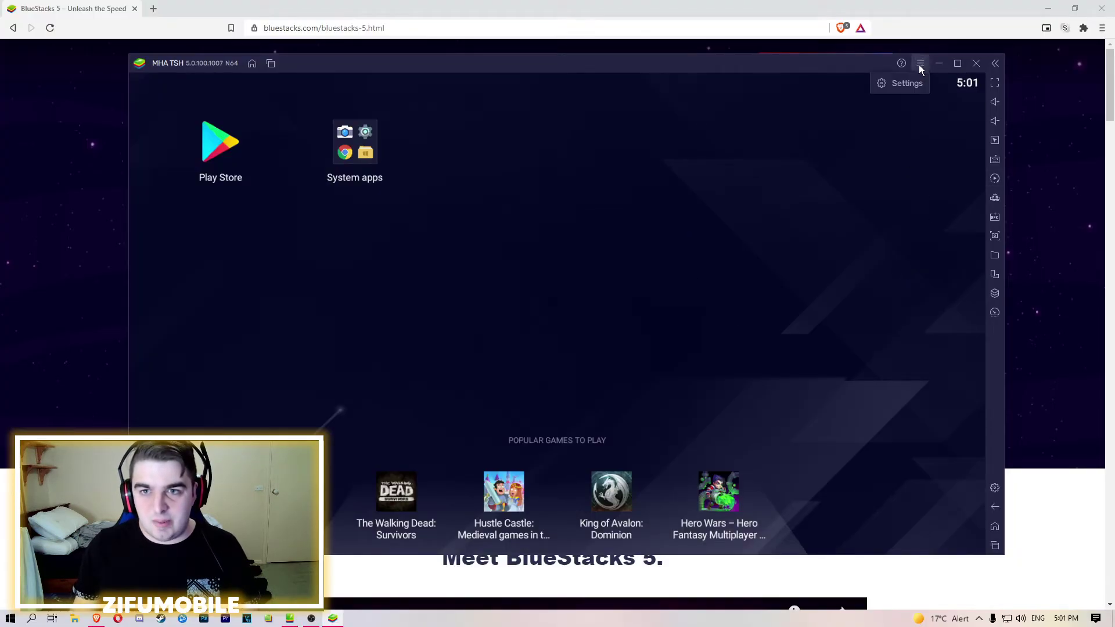
left_click(903, 85)
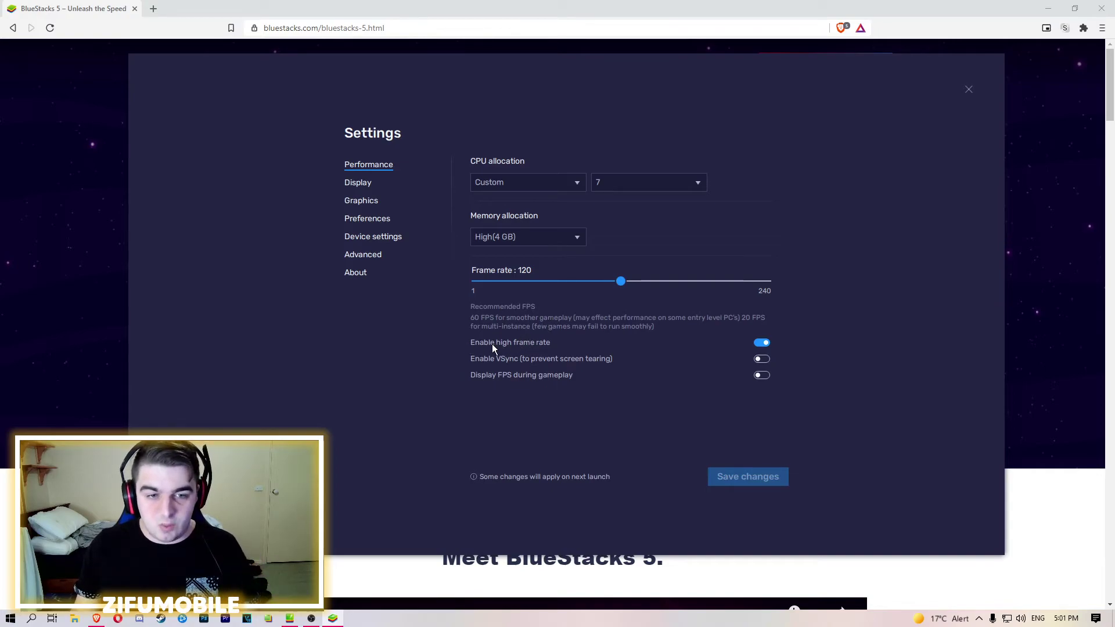
left_click(762, 343)
left_click(767, 342)
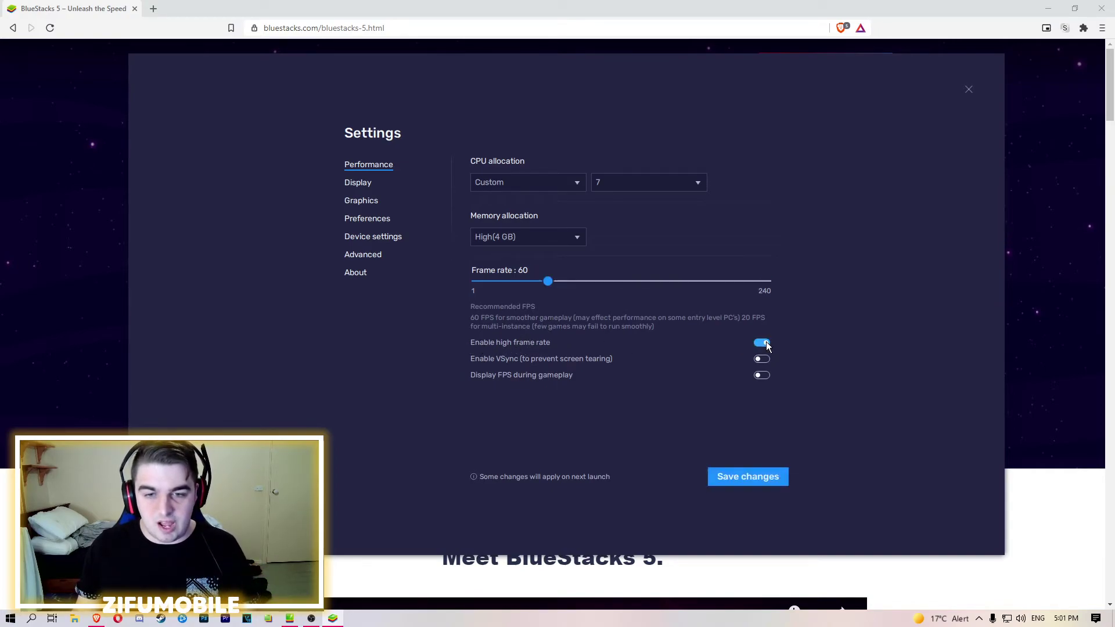
left_click(545, 281)
left_click_drag(545, 282, 621, 289)
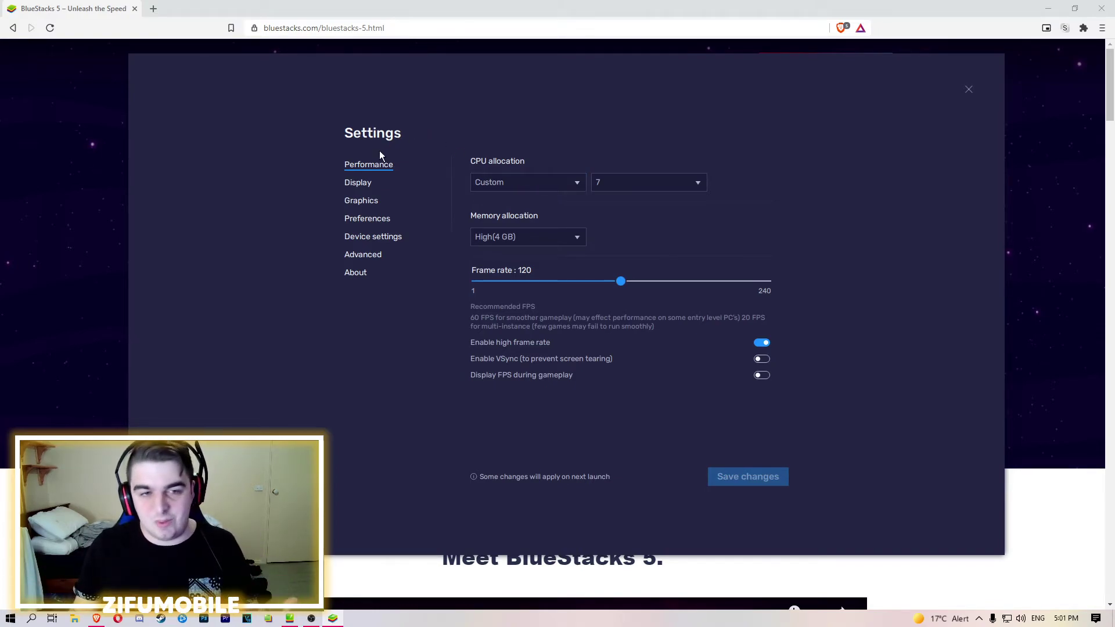
Step: Check the display settings, and in the graphics settings choose OpenGL as interface renderer and Hardware decoding for ASTC textures
left_click(358, 183)
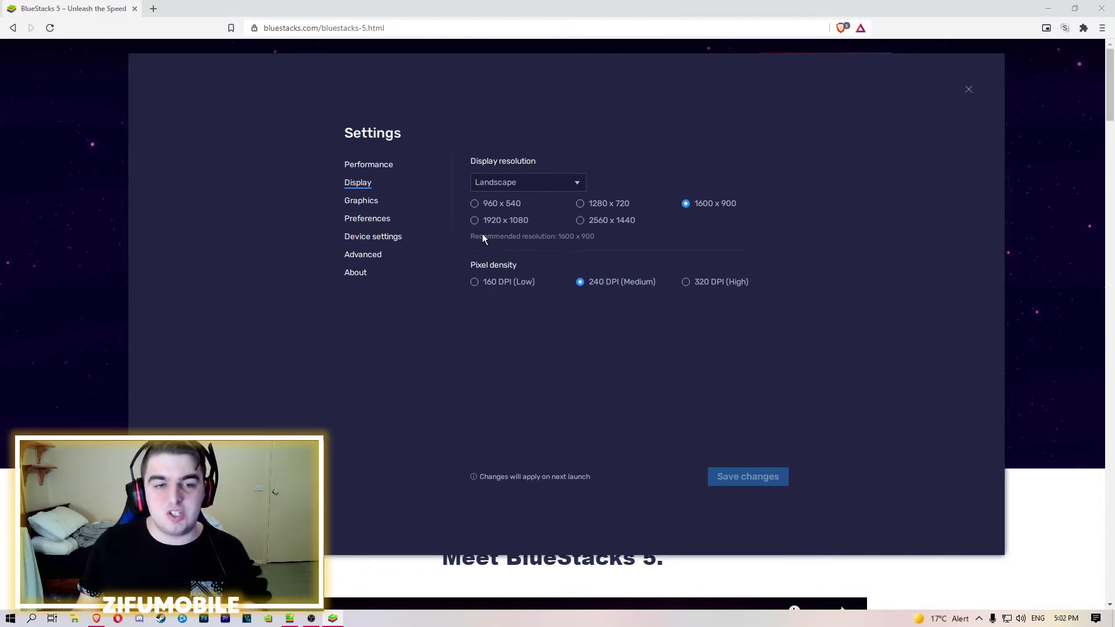
left_click(364, 200)
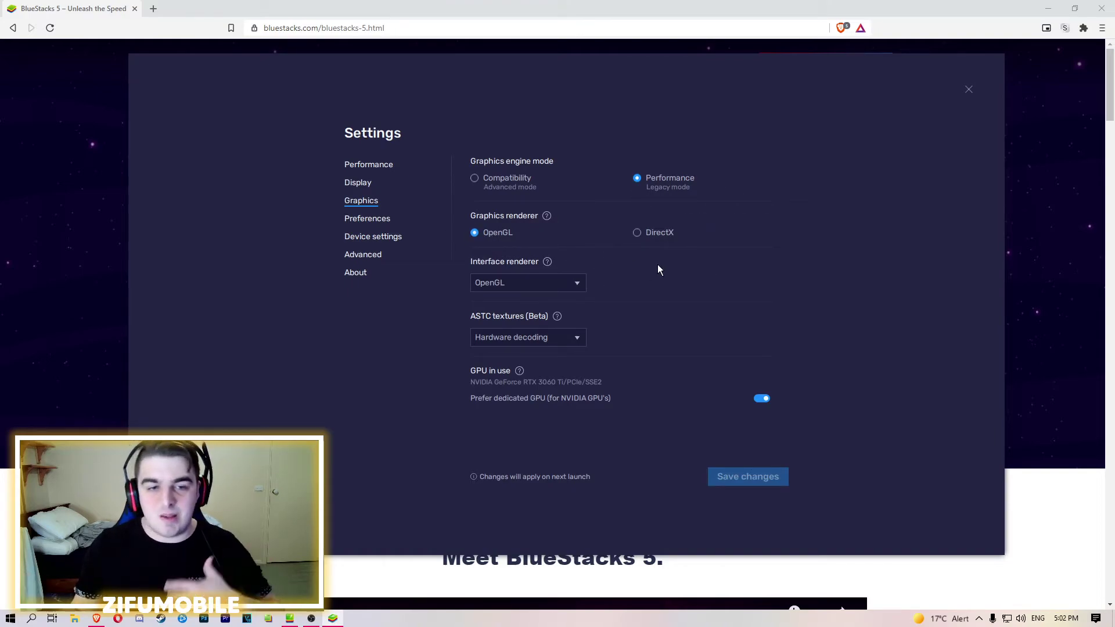
left_click(535, 284)
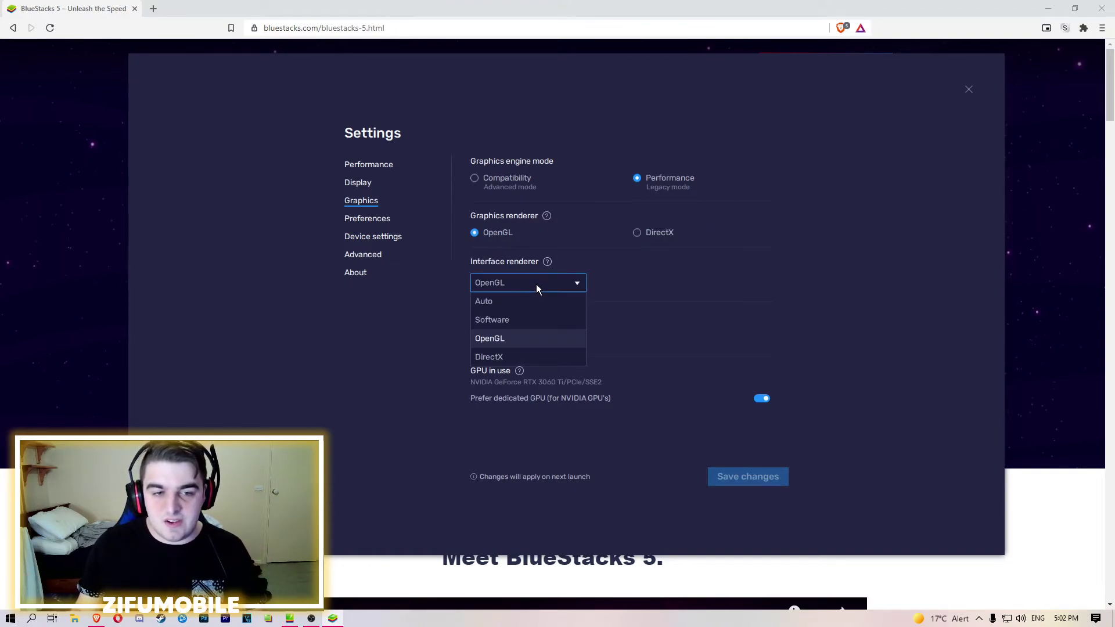
left_click(506, 340)
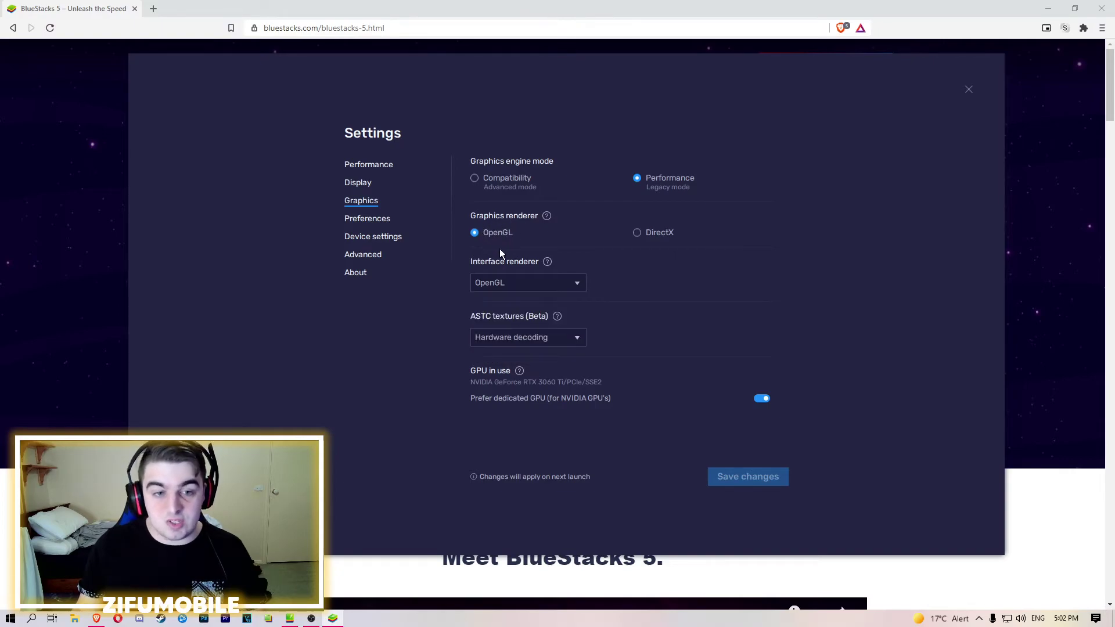
left_click(521, 337)
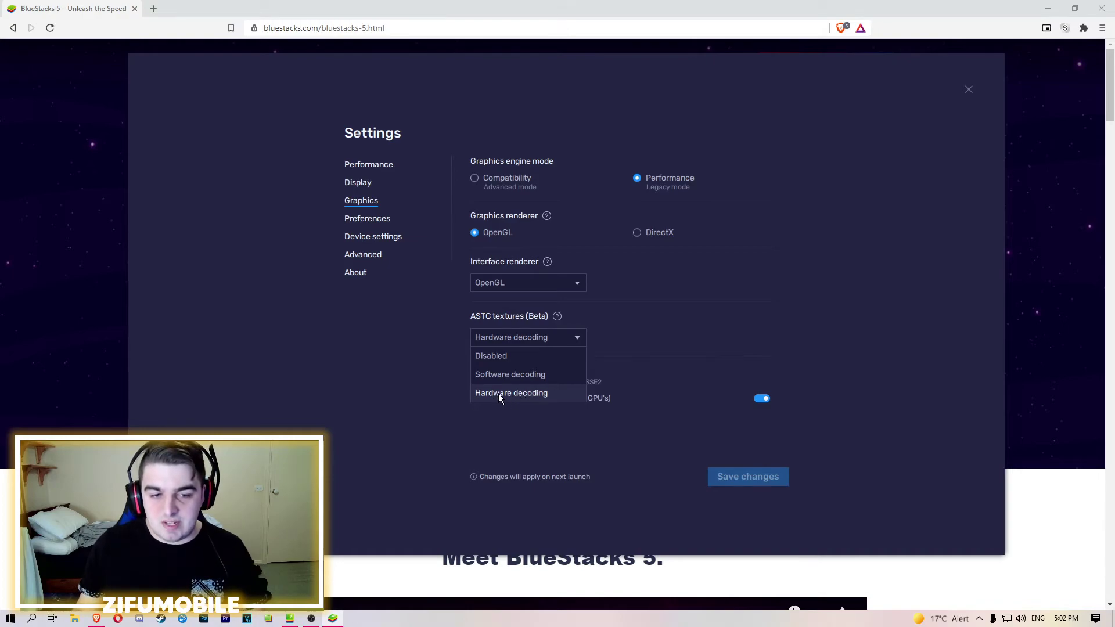
left_click(507, 395)
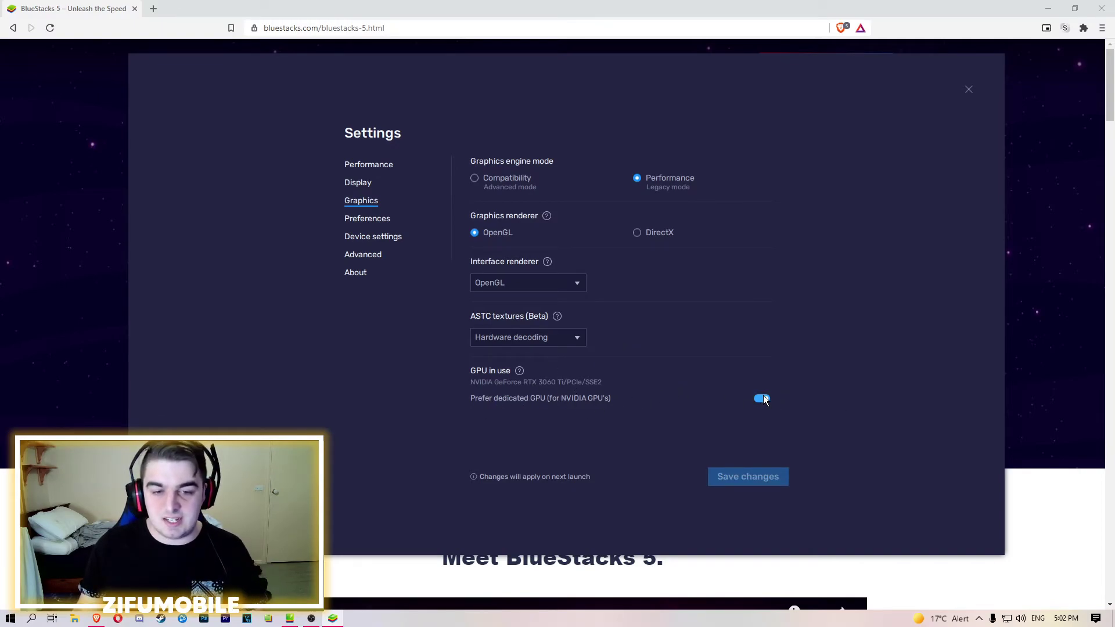
Step: Review the preferences, and examine the available device profiles and the network provider in the device settings
left_click(366, 220)
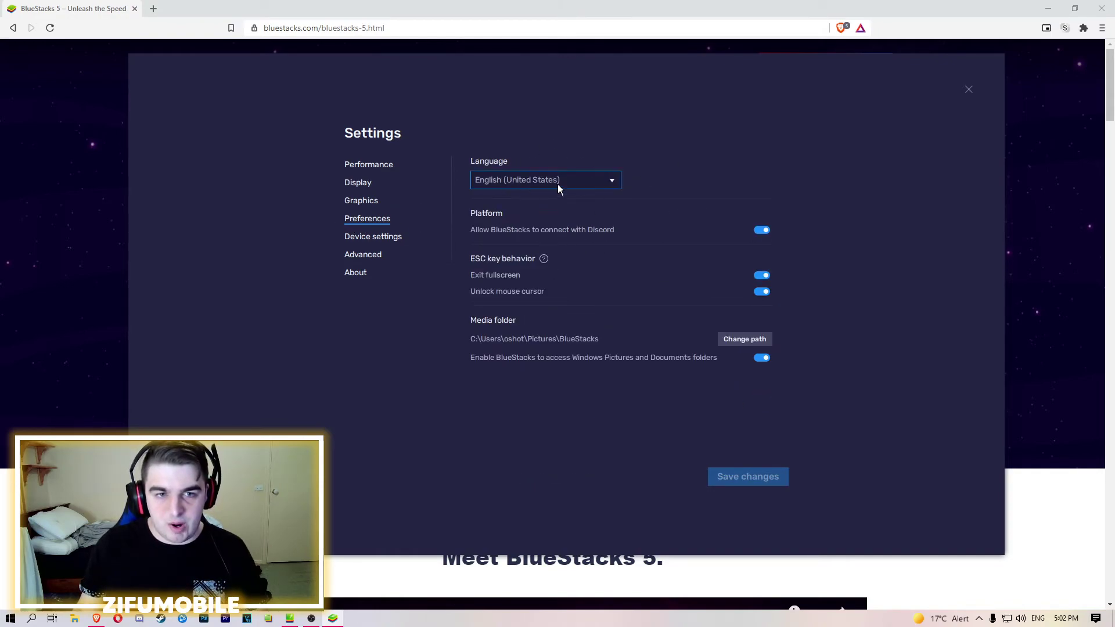
left_click(364, 254)
left_click(371, 237)
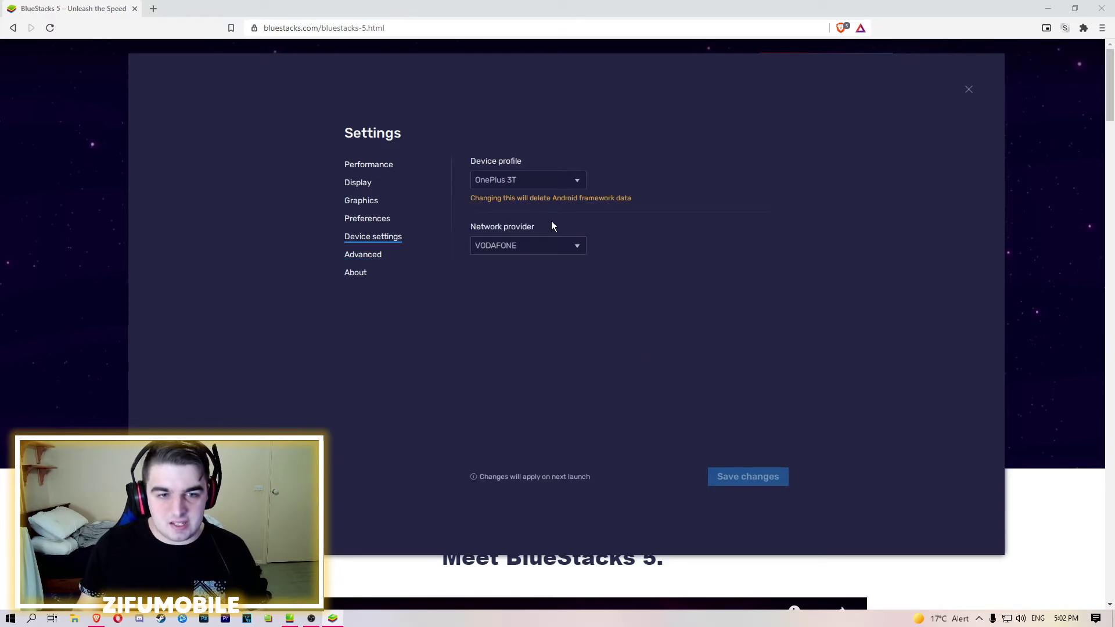
left_click(525, 248)
left_click(522, 180)
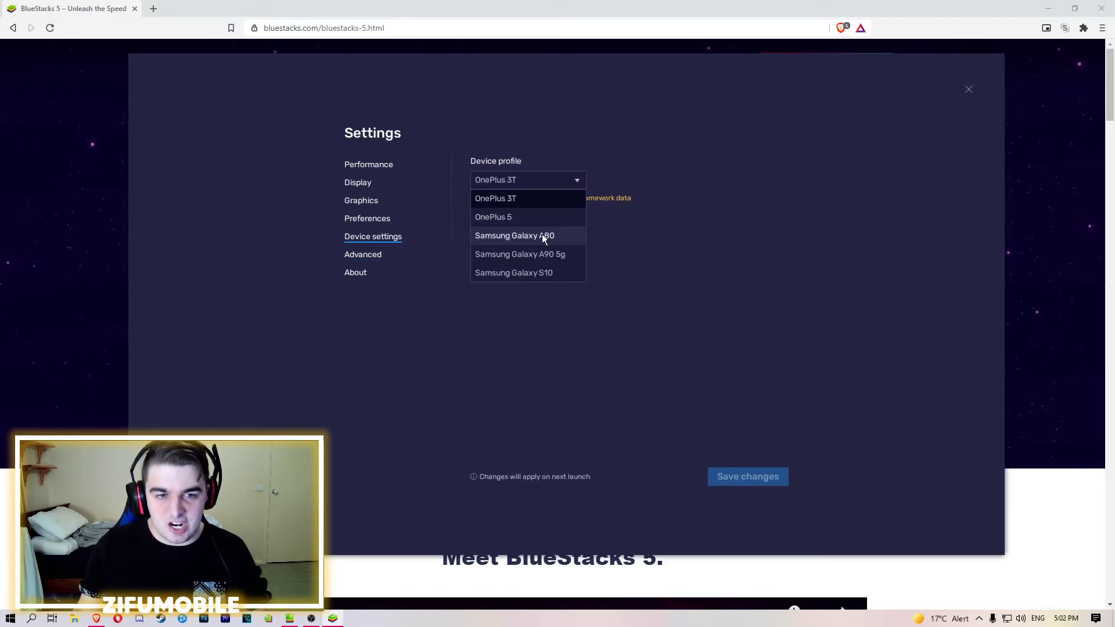
scroll(542, 236, "down", 5)
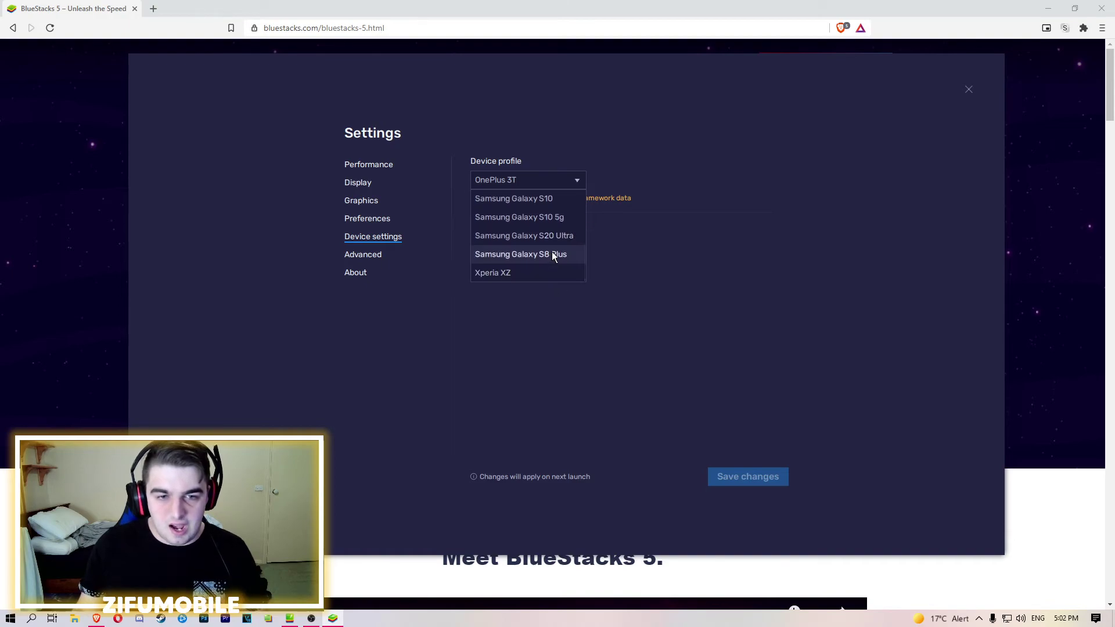
scroll(572, 247, "up", 2)
scroll(575, 244, "up", 3)
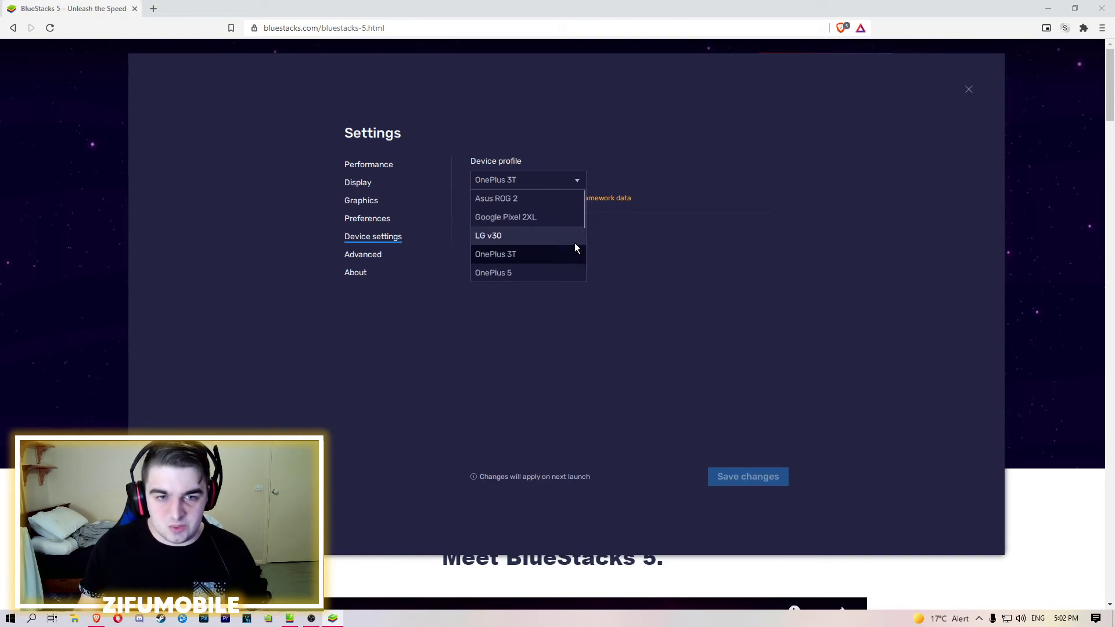
scroll(548, 244, "down", 1)
scroll(557, 242, "down", 2)
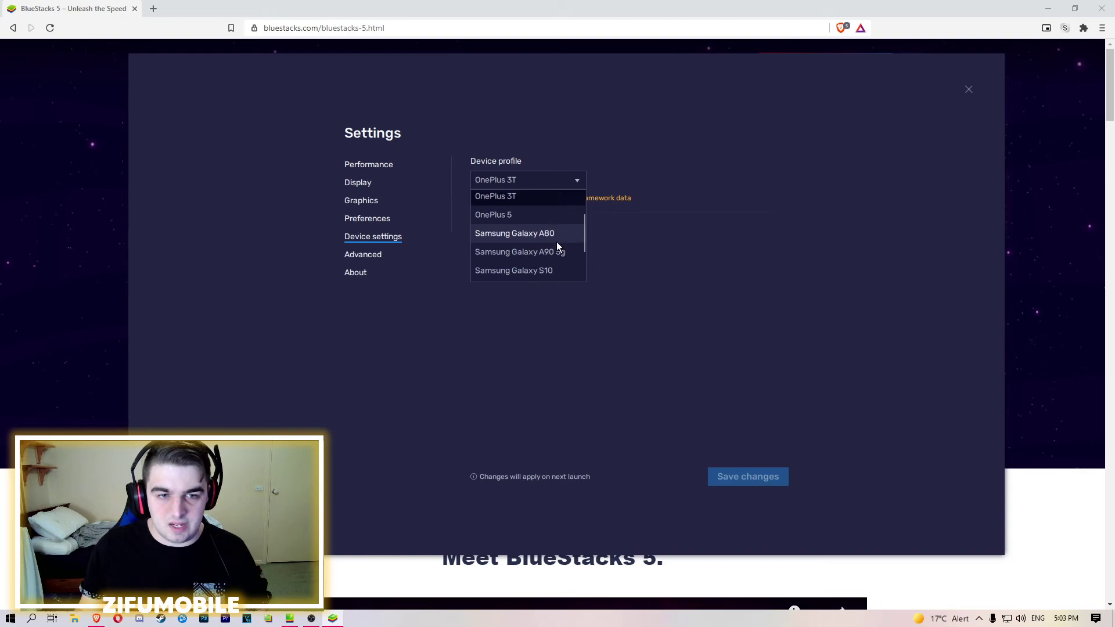
scroll(557, 242, "up", 3)
left_click(691, 225)
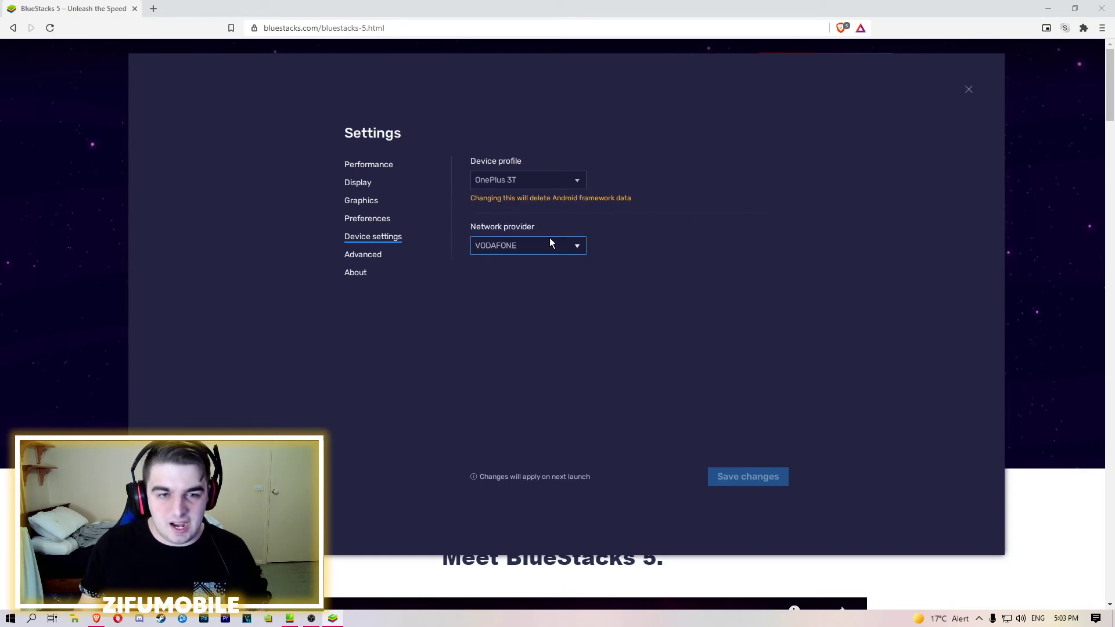
left_click(366, 254)
left_click(369, 237)
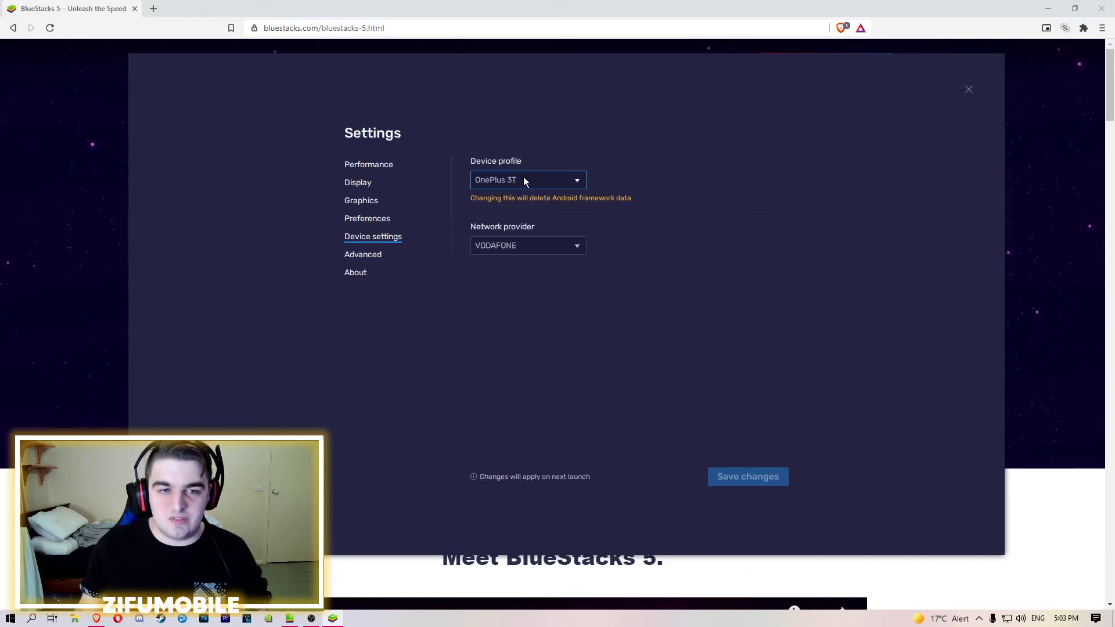
left_click(531, 181)
scroll(537, 213, "down", 3)
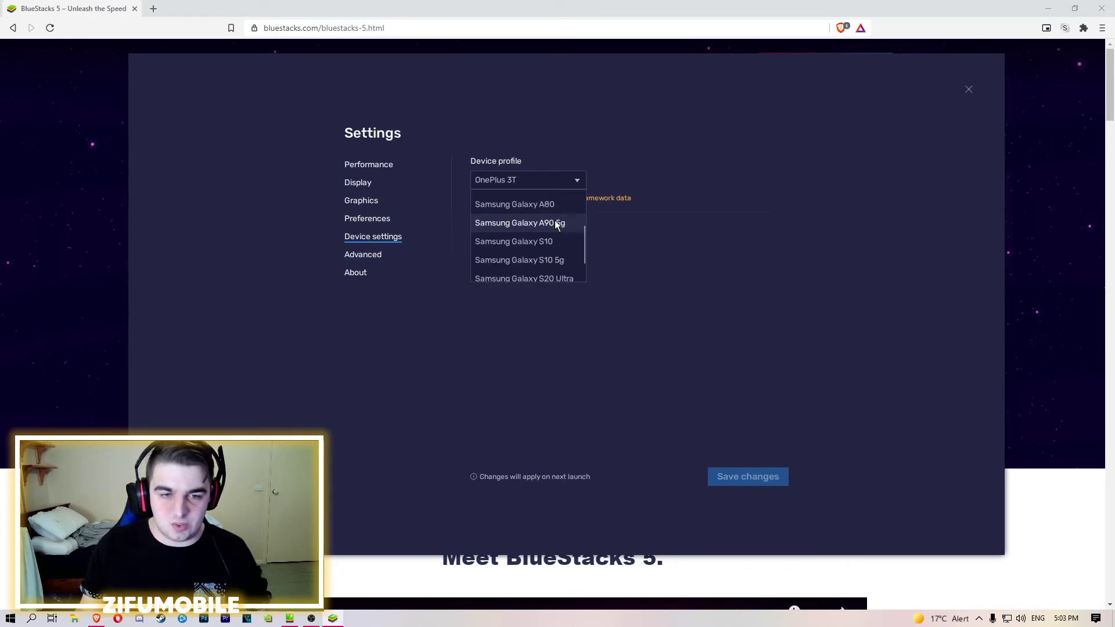
left_click(727, 227)
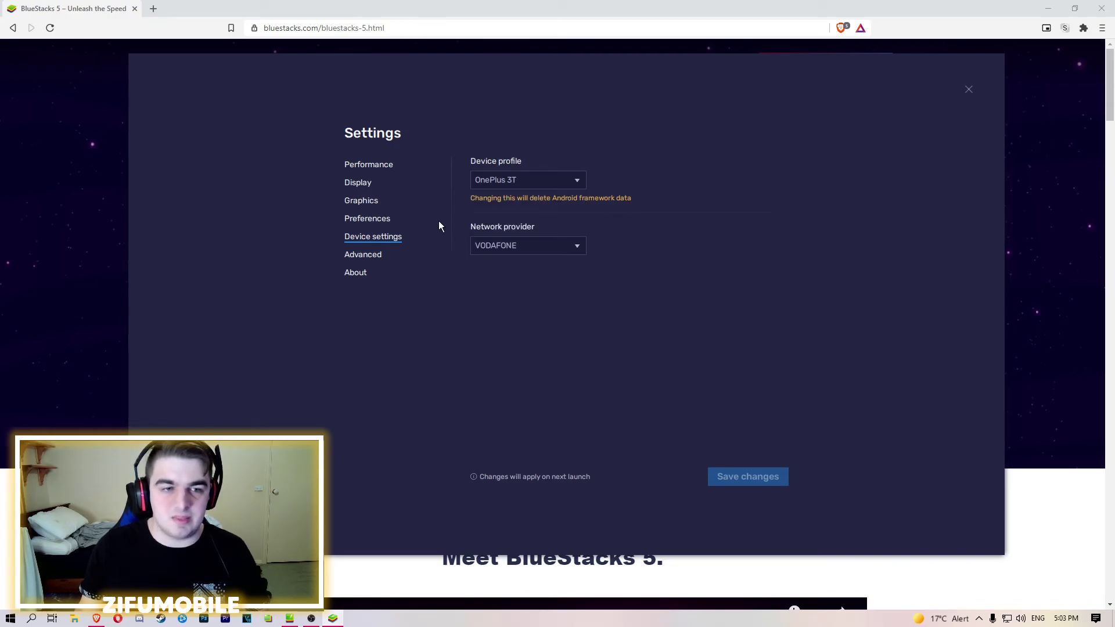
Step: Review the advanced settings and the version information, and close the settings
left_click(366, 258)
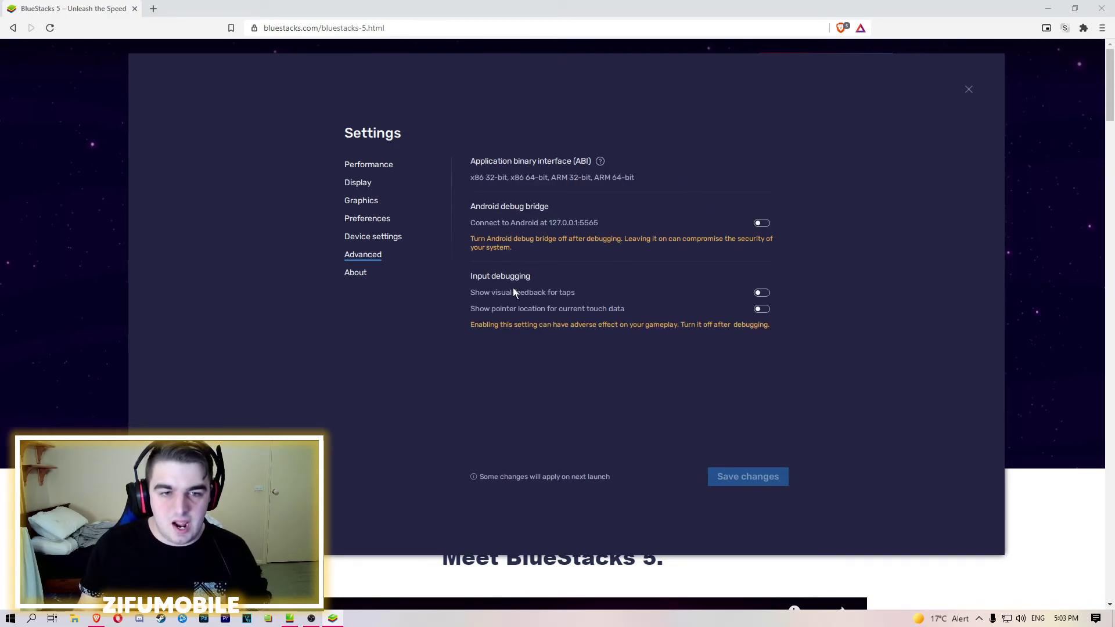
left_click(356, 273)
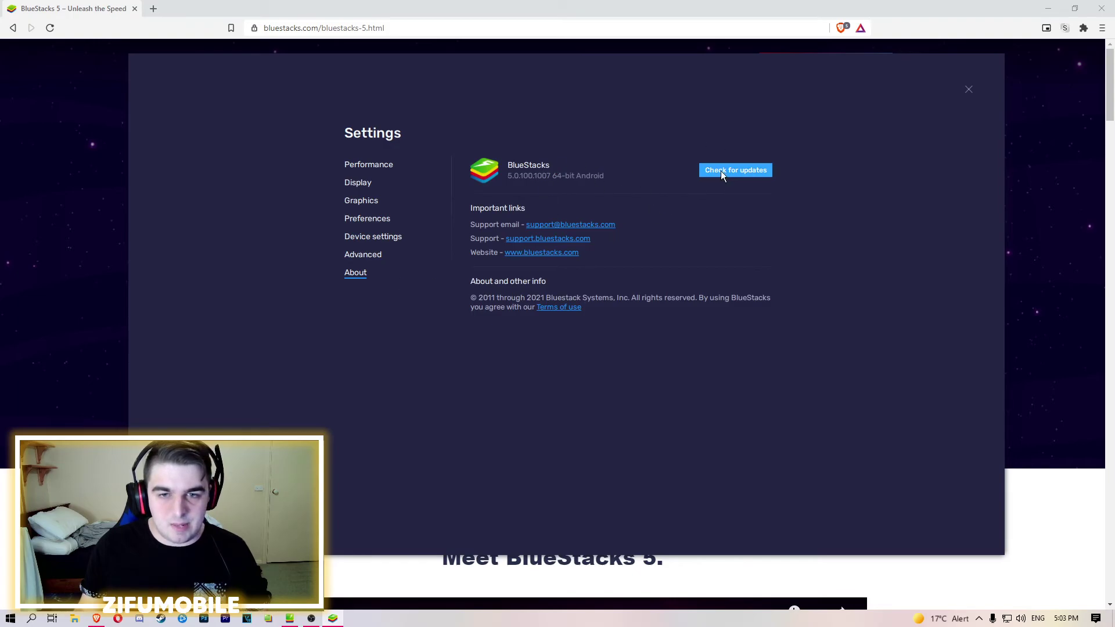
left_click(969, 90)
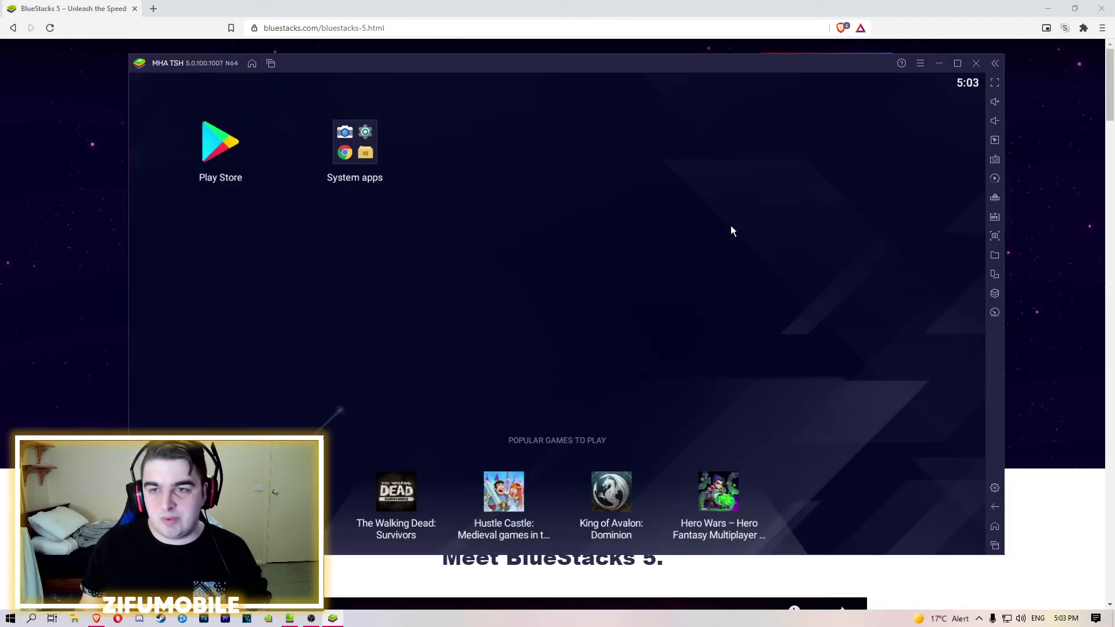
Step: Bring up the multi-instance manager to view the status of both instances, and minimise it
left_click(289, 618)
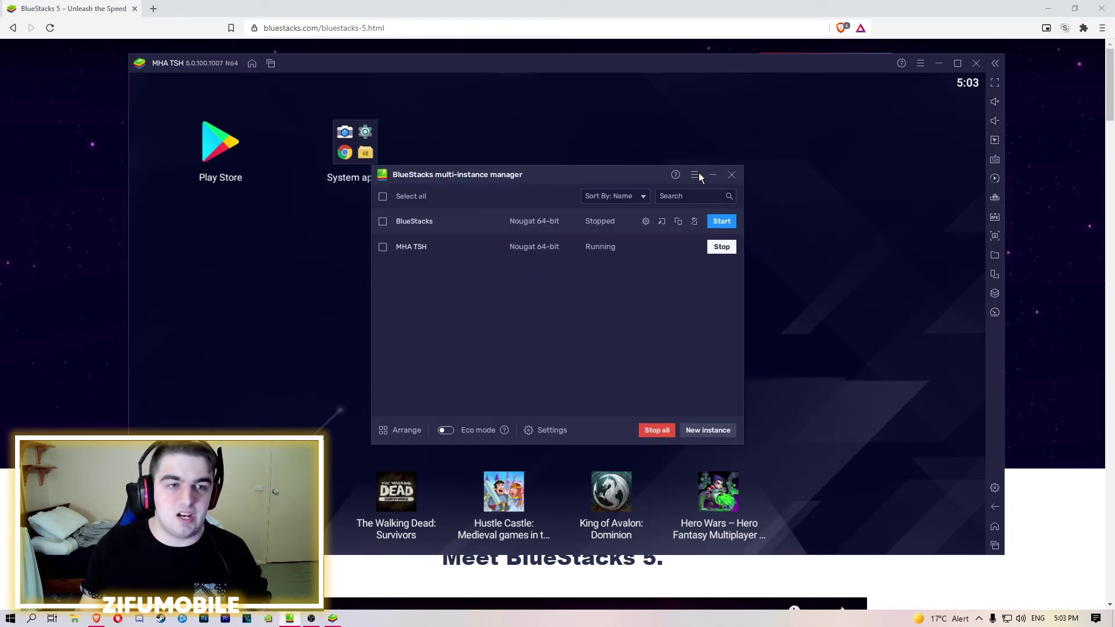
key("ctrl+shift+8")
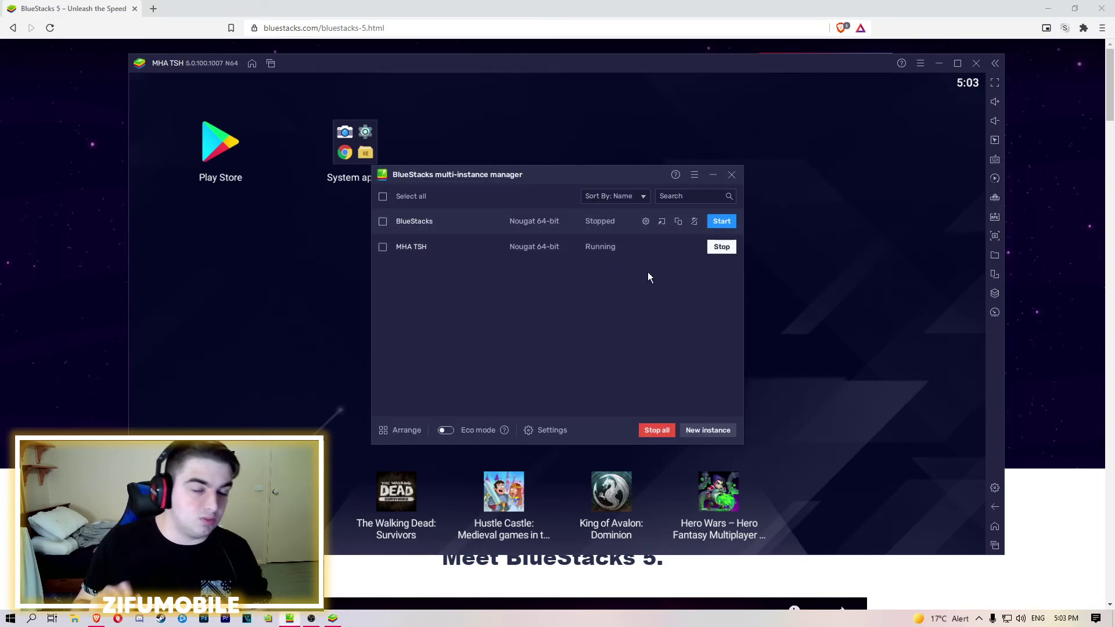
left_click(713, 175)
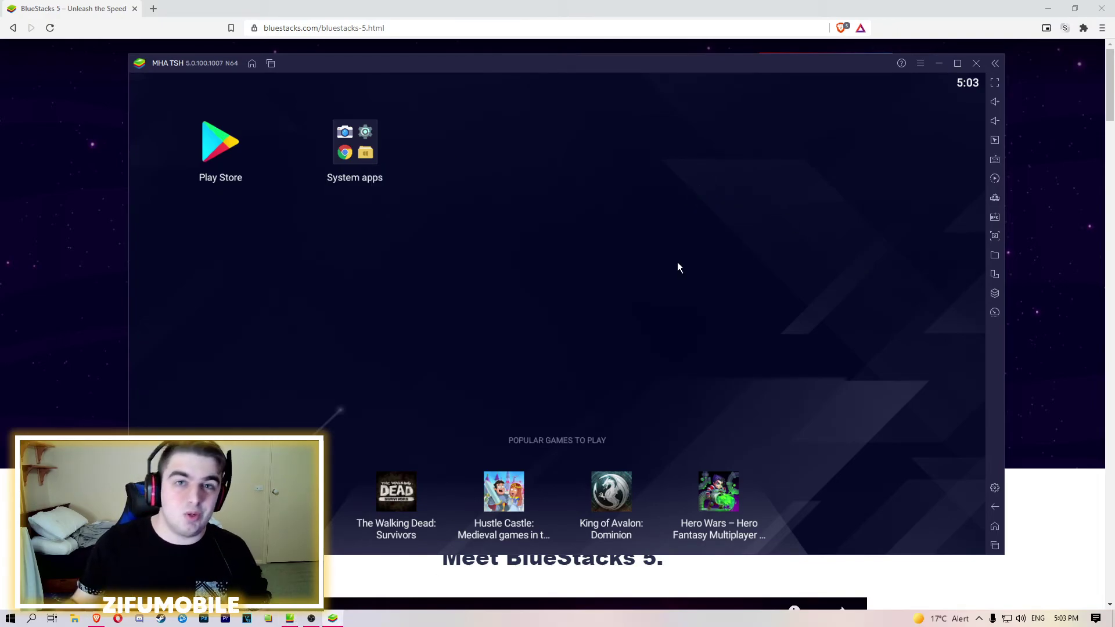
left_click(289, 618)
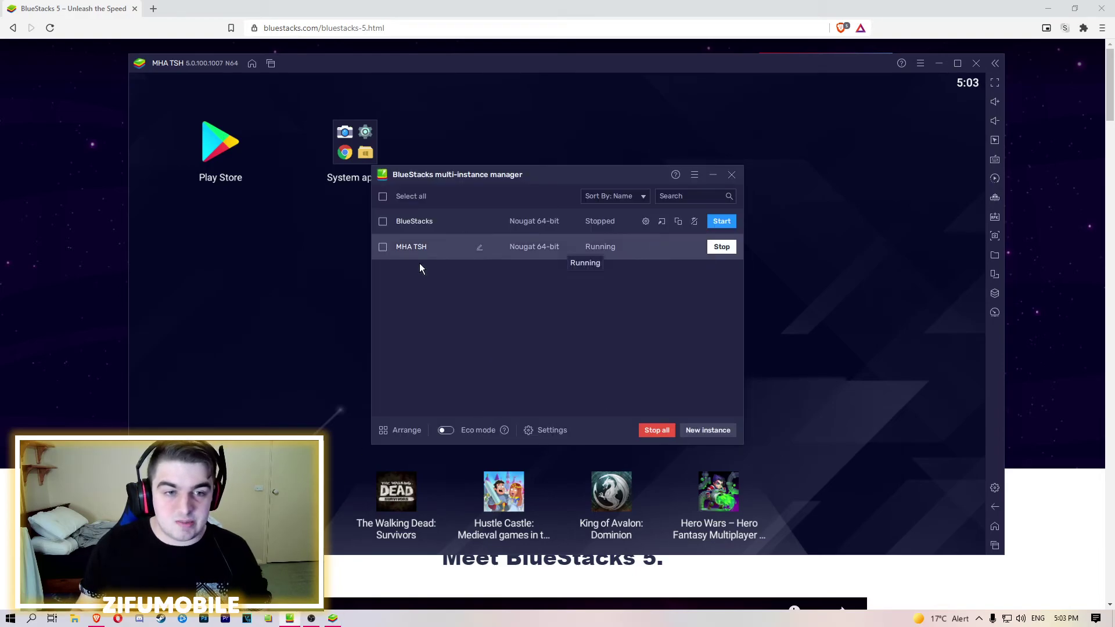
left_click(712, 175)
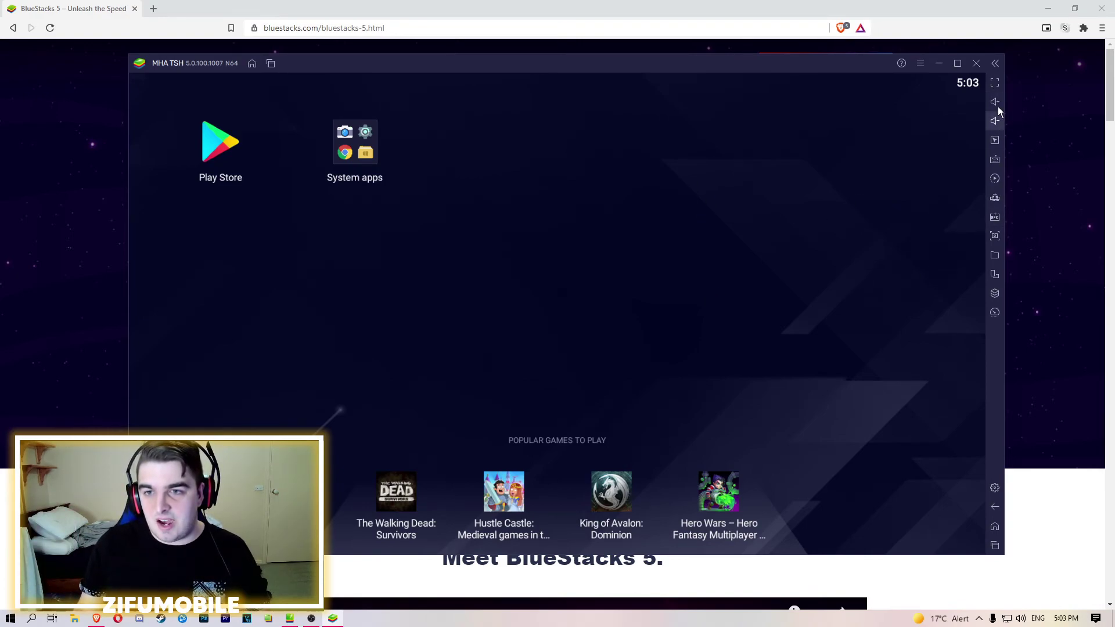
Step: Examine the game controls options of the MHA TSH instance and close them
left_click(997, 162)
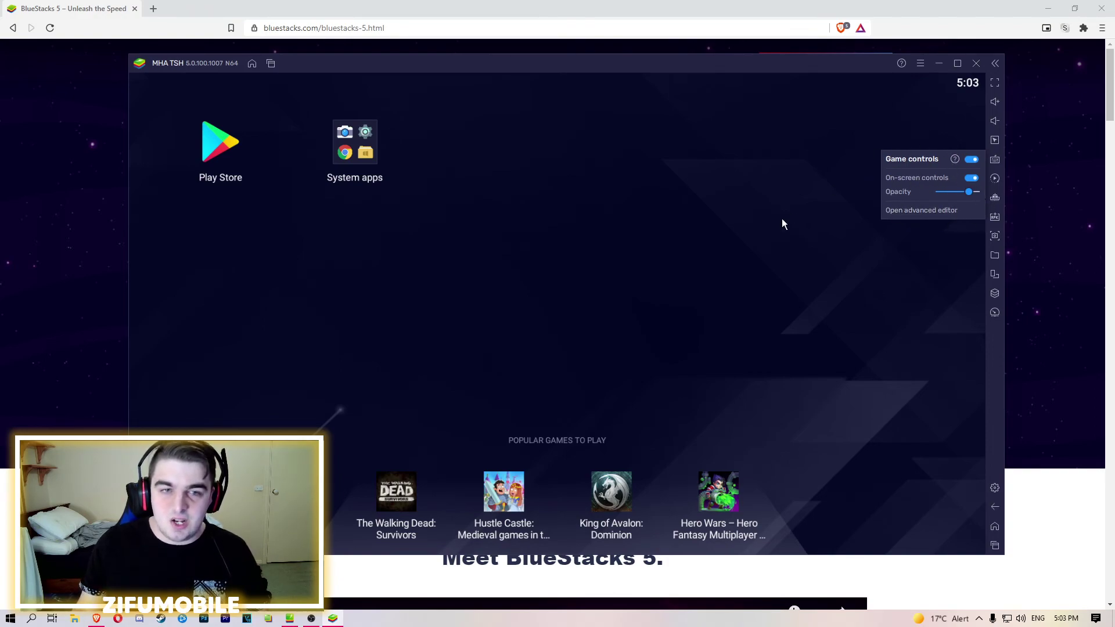
left_click(995, 160)
left_click(881, 288)
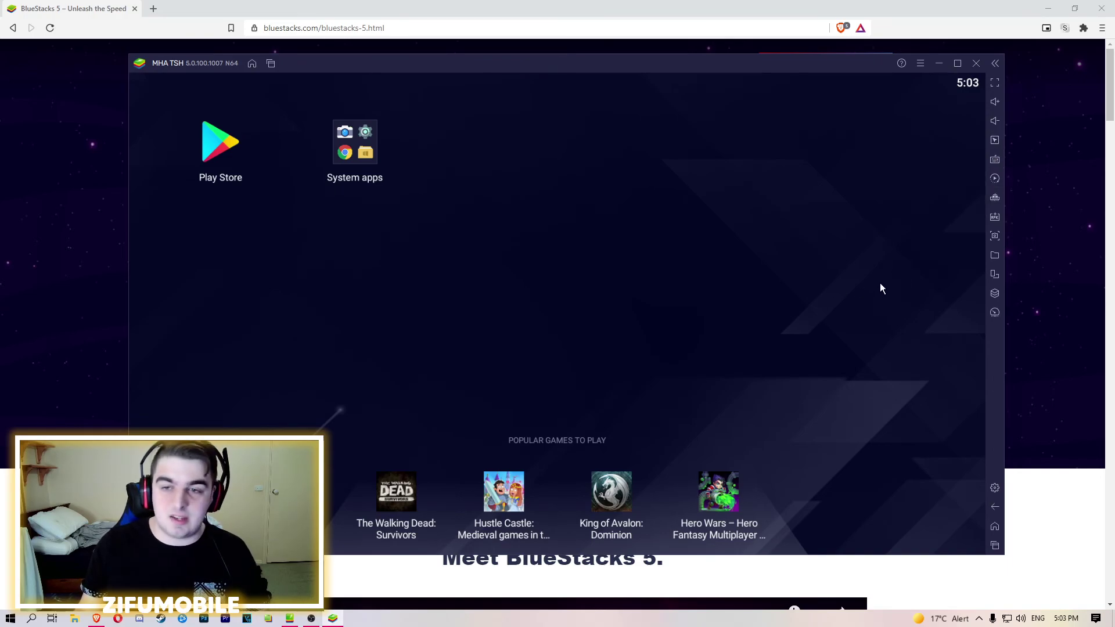
Step: Switch to the browser to view the BlueStacks home page's download options, and return to the MHA TSH instance
left_click(1074, 199)
key("alt+Left")
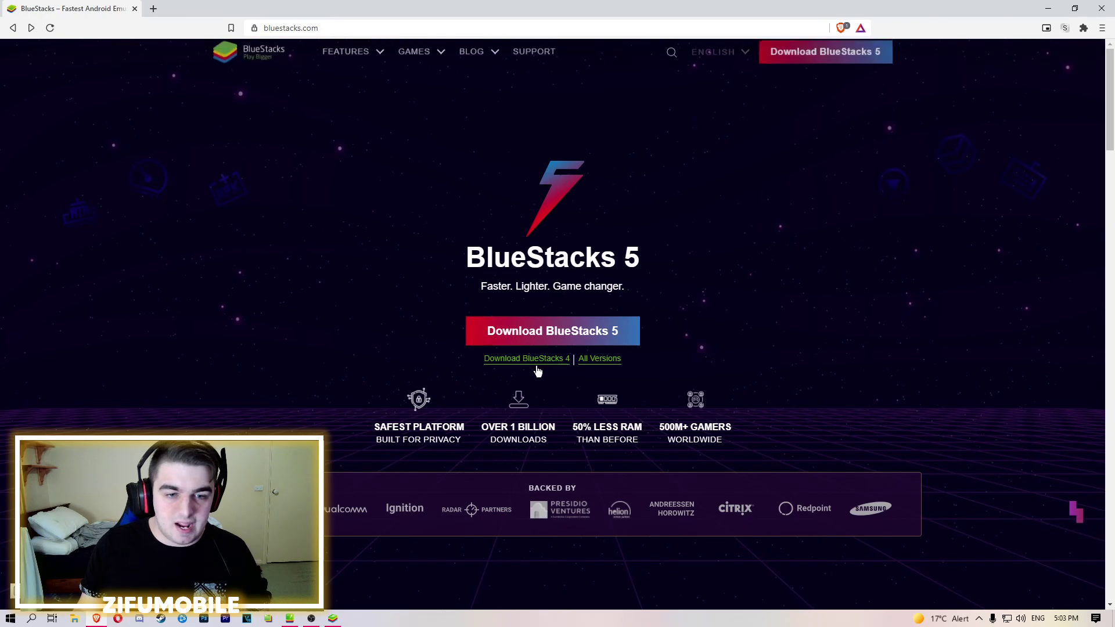
left_click(333, 618)
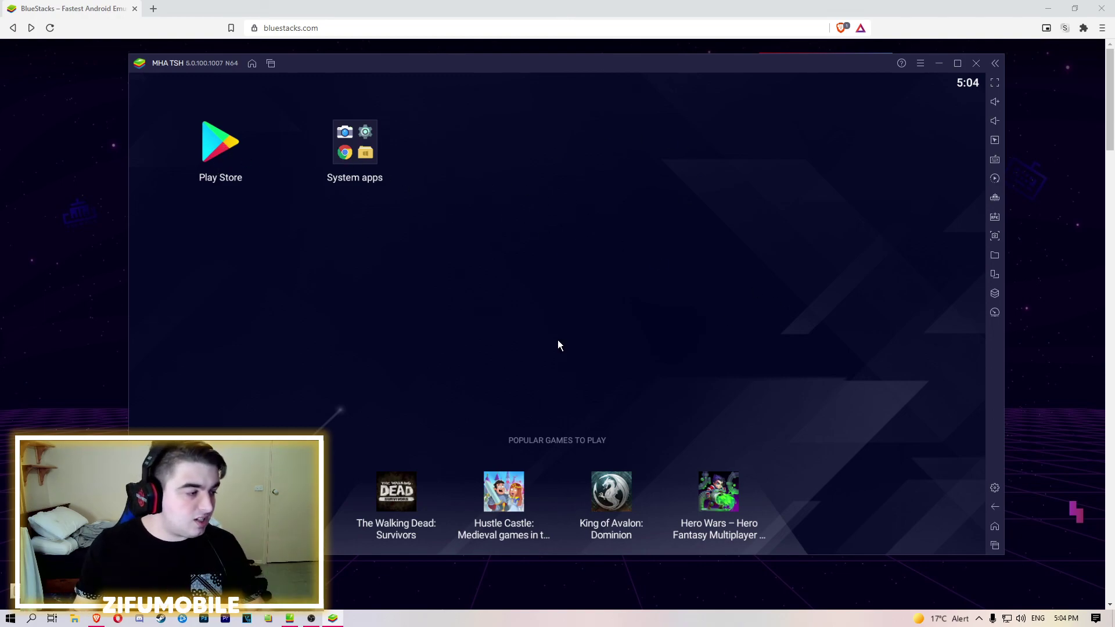
key("alt+Tab")
left_click(332, 618)
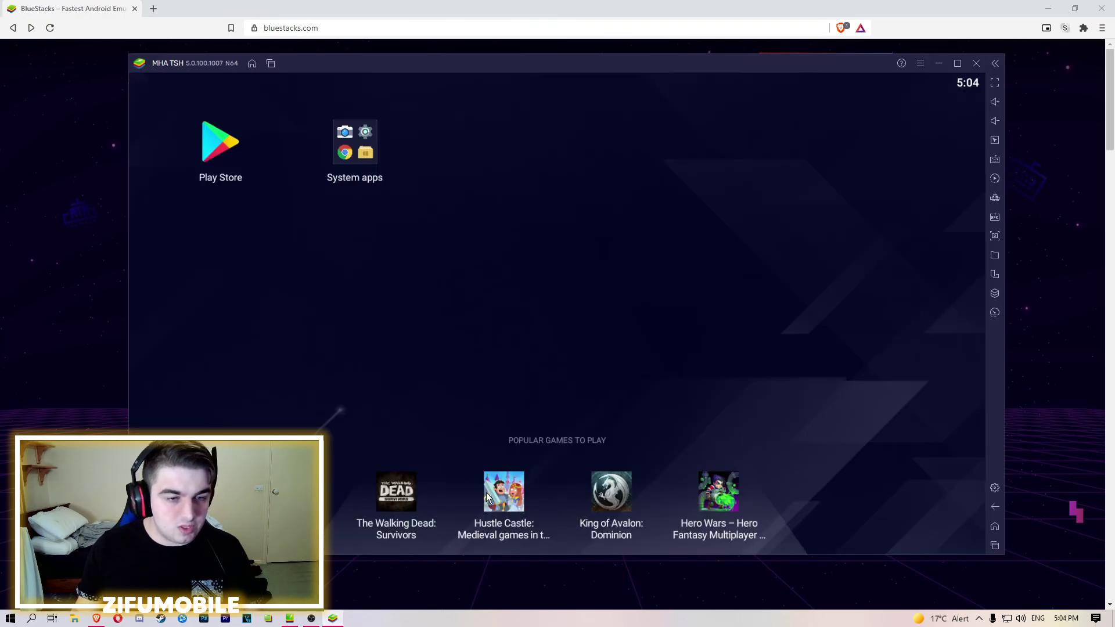